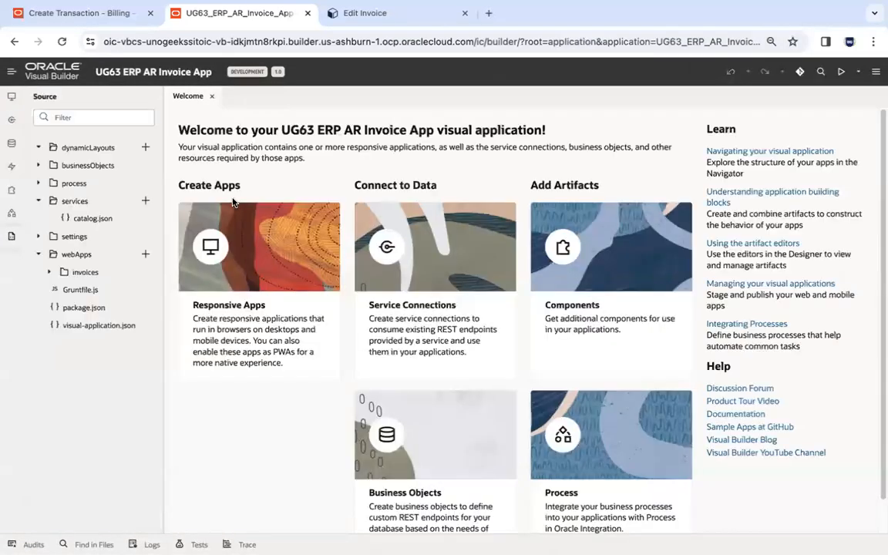
Reload the visual application and delete its invoices web app.
click(62, 42)
click(12, 96)
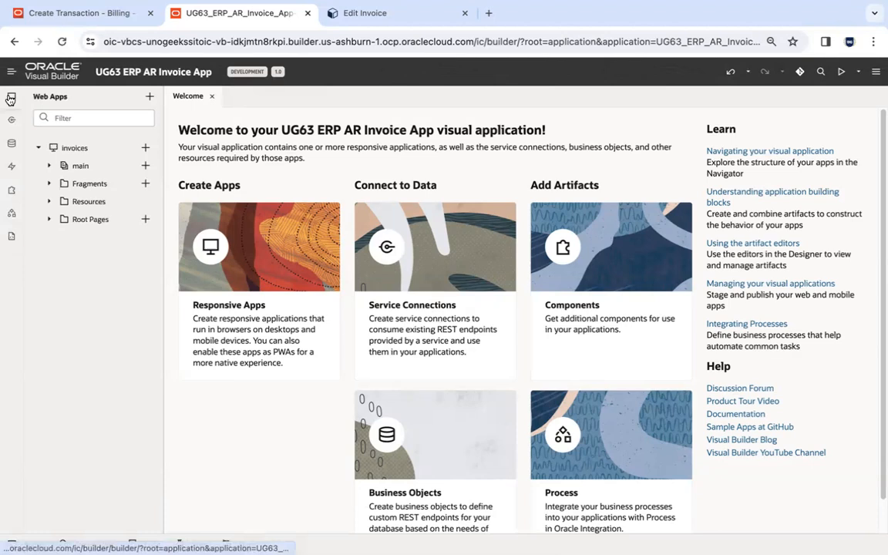
click(37, 147)
right_click(57, 149)
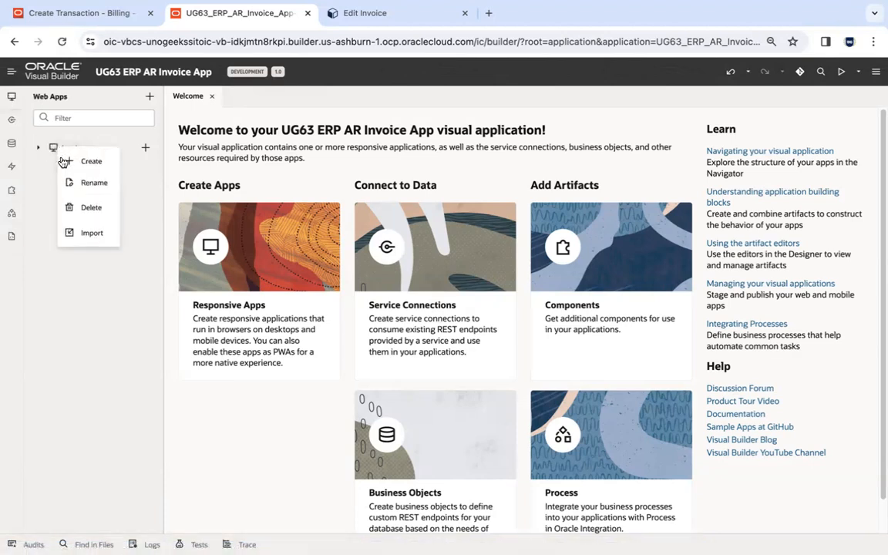
click(88, 208)
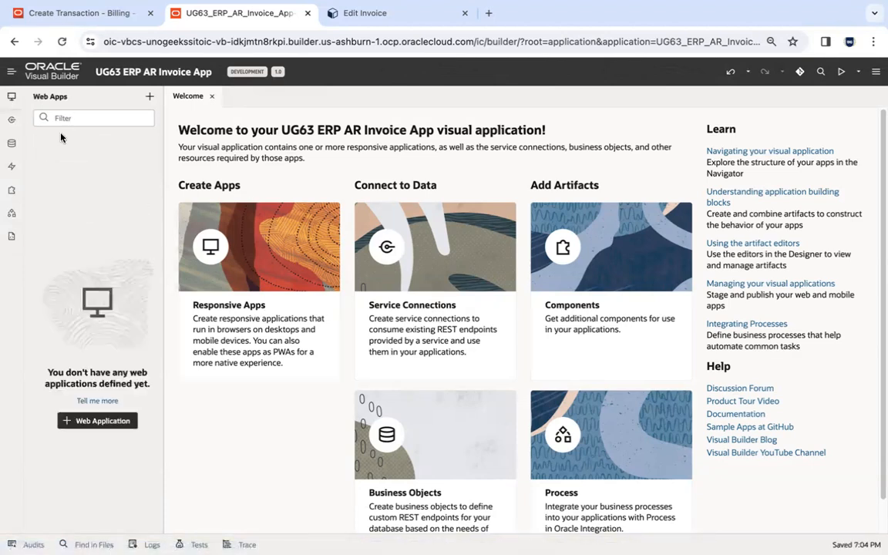
Open the Invoice, Customer, Product and ReceivablesInvoiceLine business objects and place Customer ahead of Invoice in the open editors.
click(11, 145)
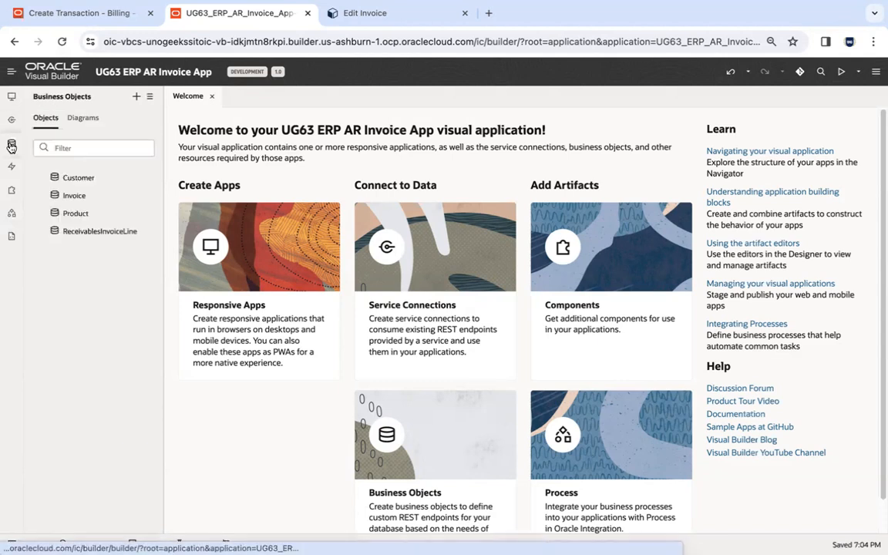
click(75, 195)
click(80, 179)
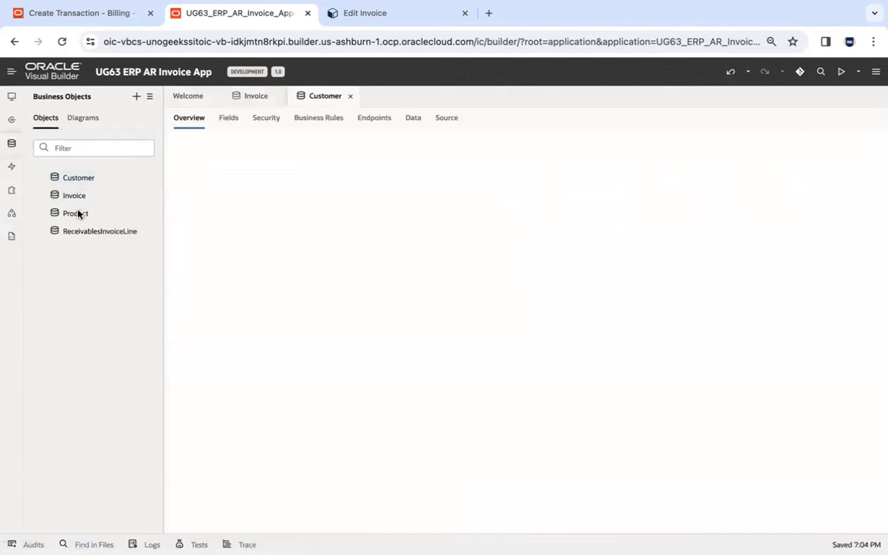
click(77, 214)
click(87, 231)
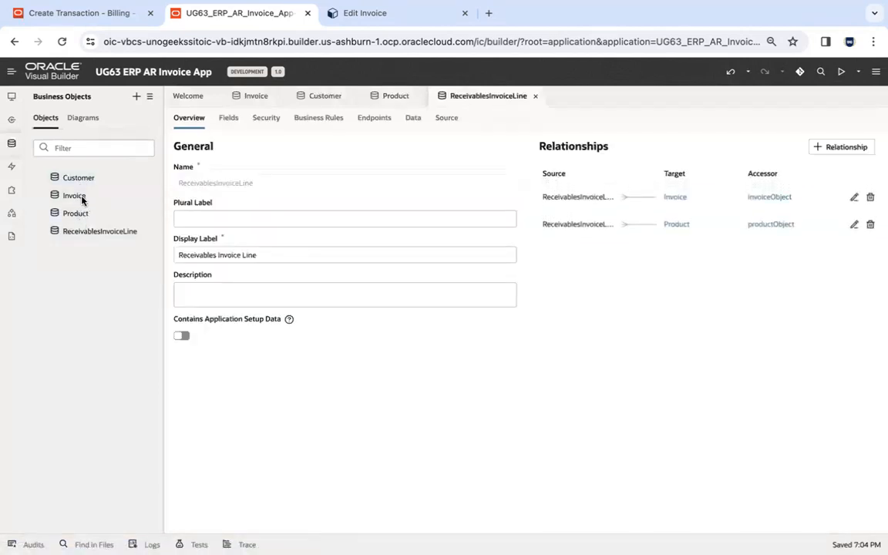
click(324, 99)
drag(323, 100, 246, 98)
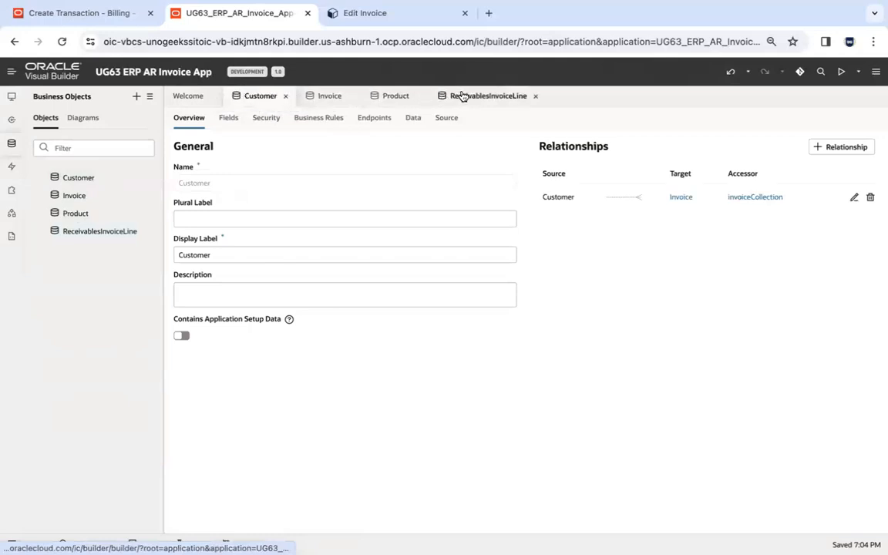
Review the field definitions of the Customer and Product business objects, including Product's description and unitSellingPrice.
click(230, 117)
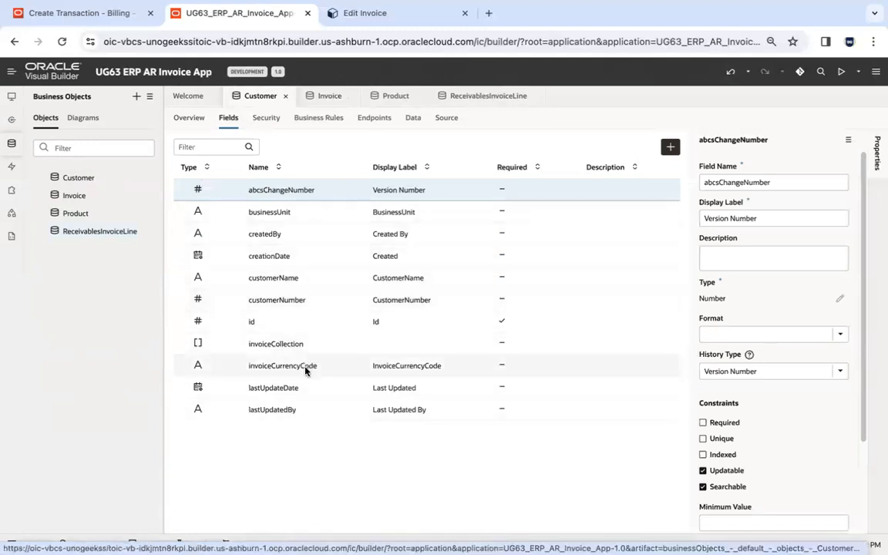
click(388, 98)
click(228, 119)
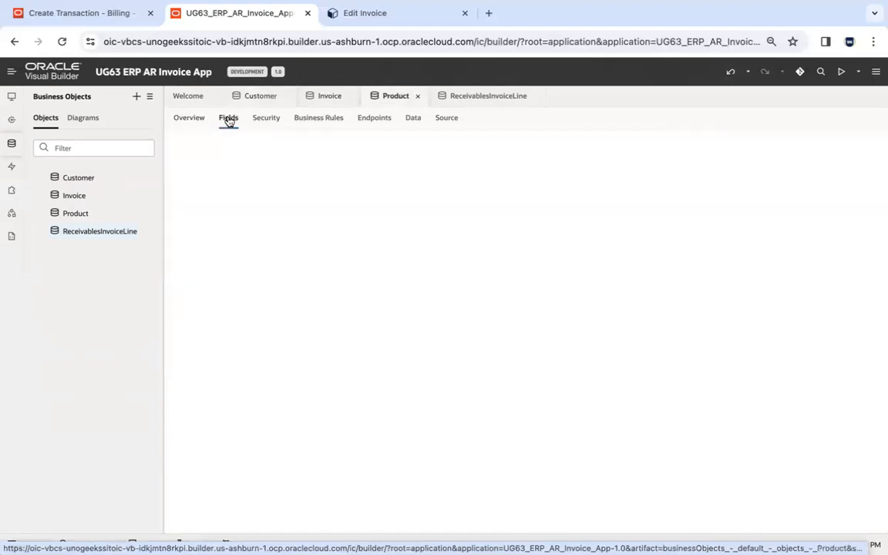
click(335, 258)
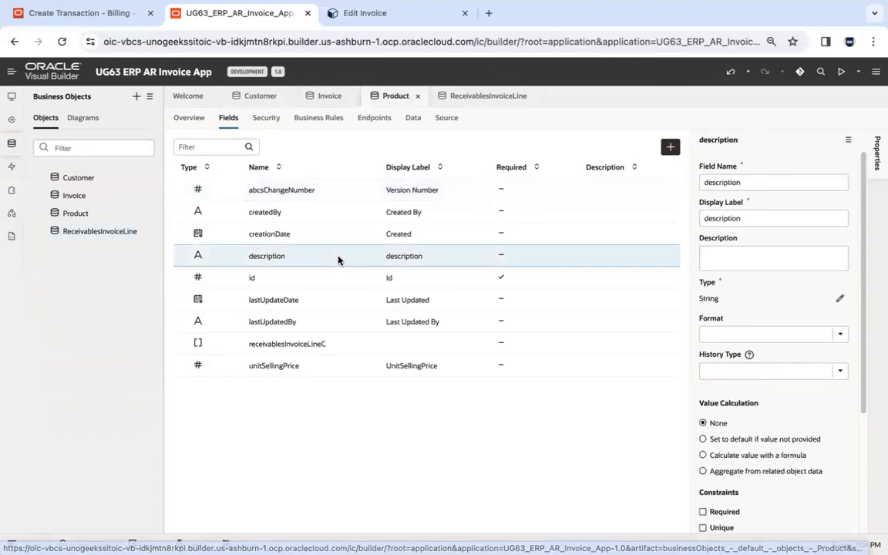
click(327, 371)
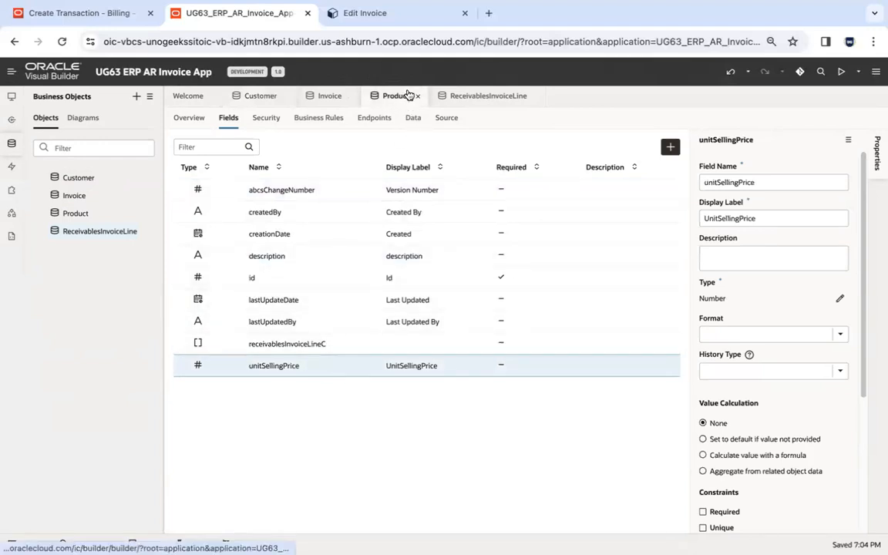
Review the field definitions of the Invoice and ReceivablesInvoiceLine business objects, including the latter's invoice and product fields.
click(318, 95)
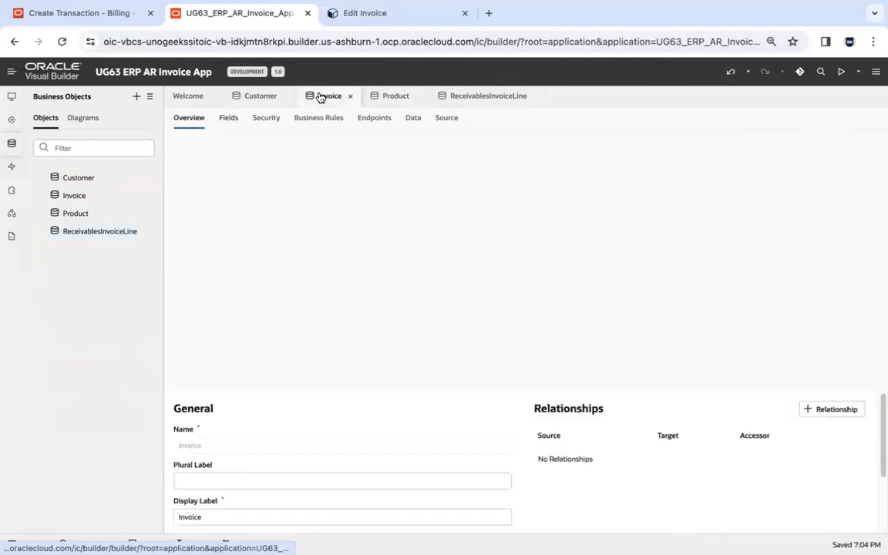
click(236, 121)
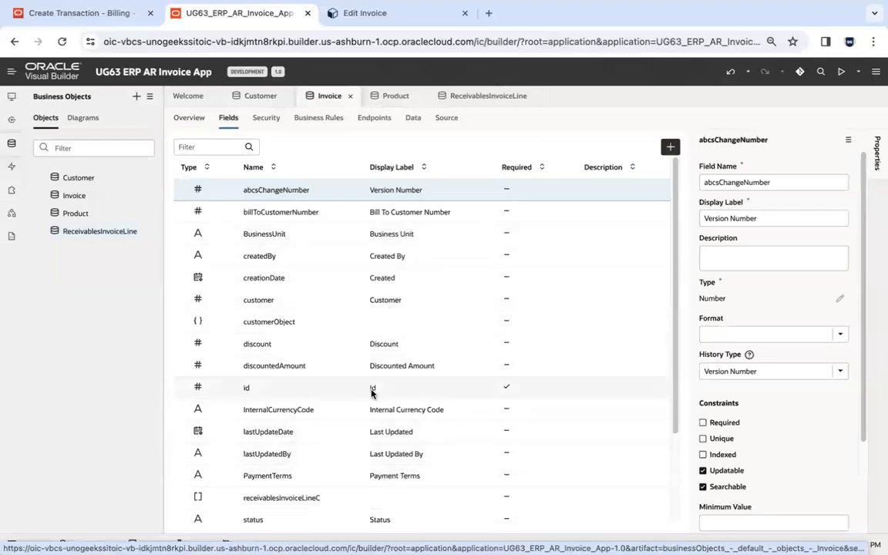
click(476, 95)
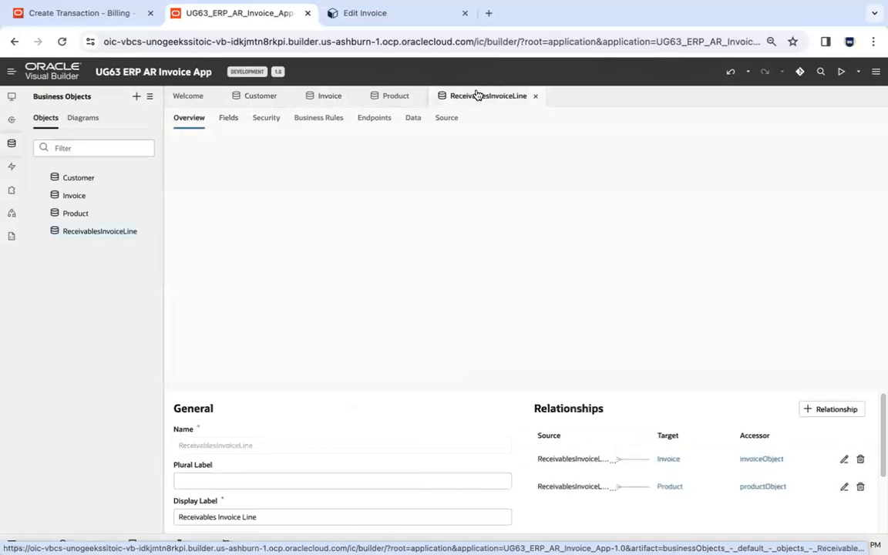
click(228, 118)
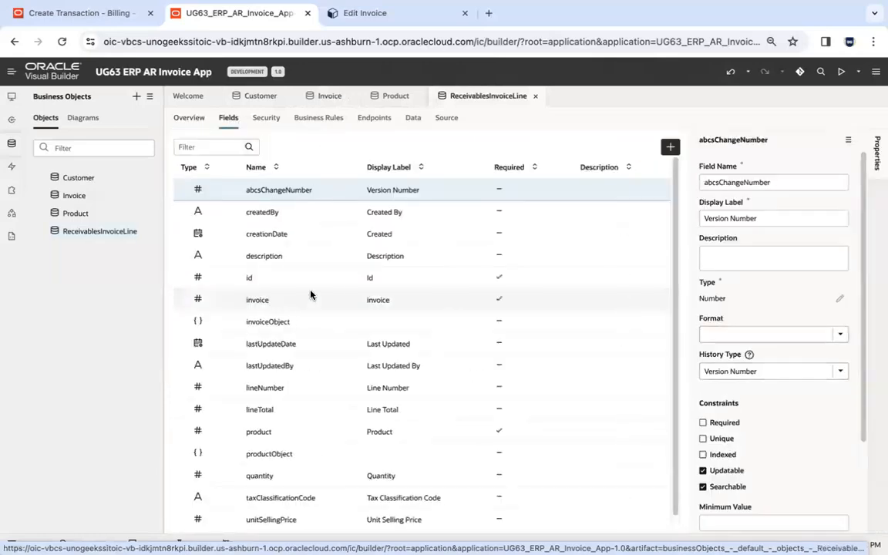
click(355, 307)
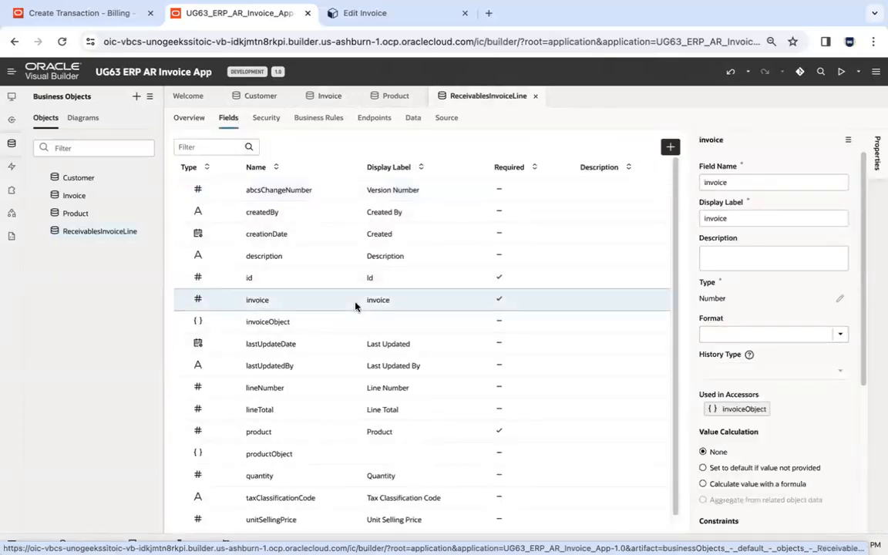
click(316, 432)
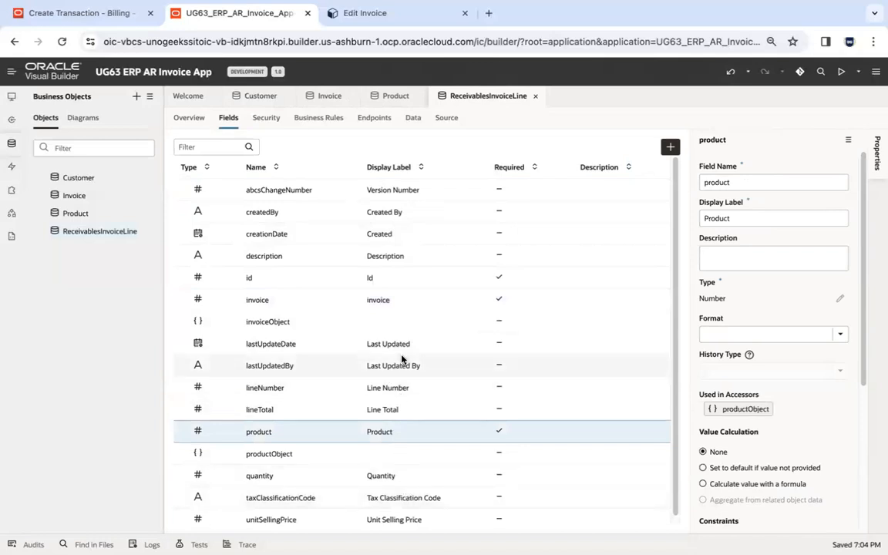
Display the records stored in the Customer business object.
click(264, 95)
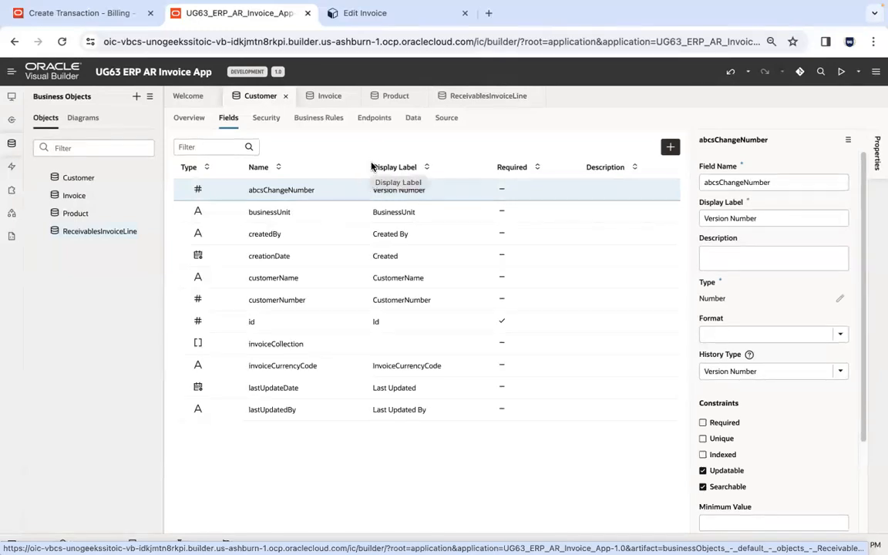
click(414, 120)
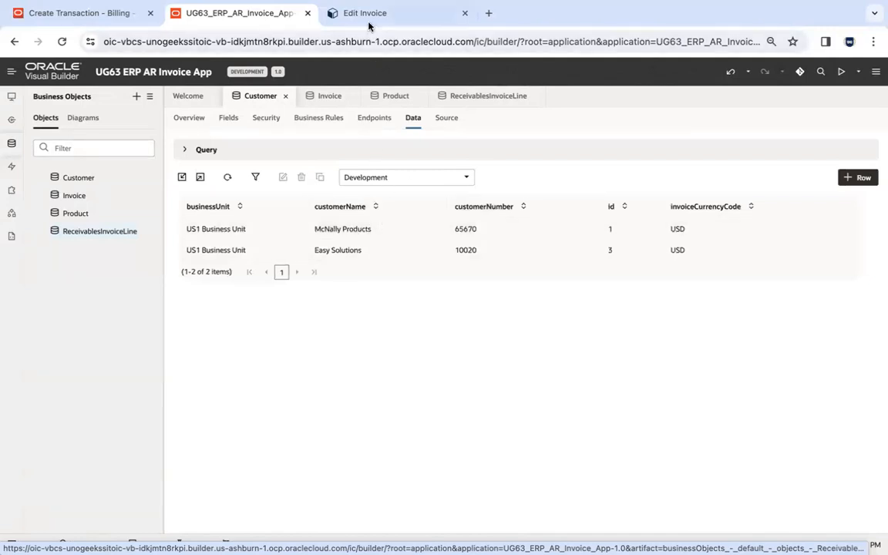
Switch to the Oracle ERP Create Transaction page and open the bill-to name lookup with Easy as the name criterion.
click(129, 13)
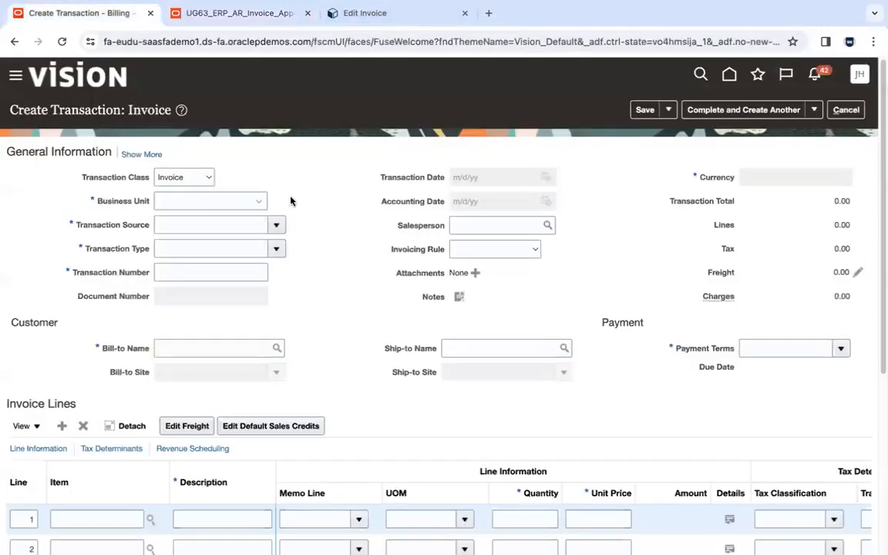
click(222, 349)
text(Easy)
key(Tab)
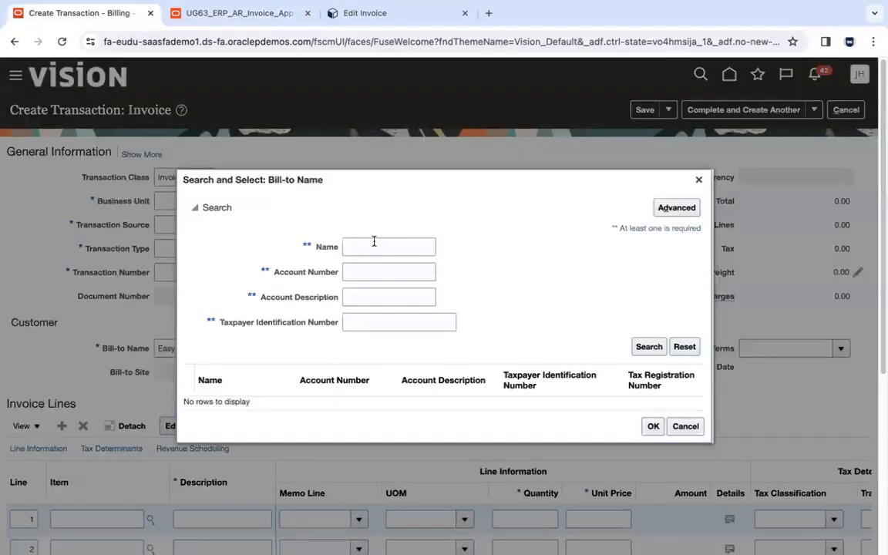
click(374, 246)
text(E)
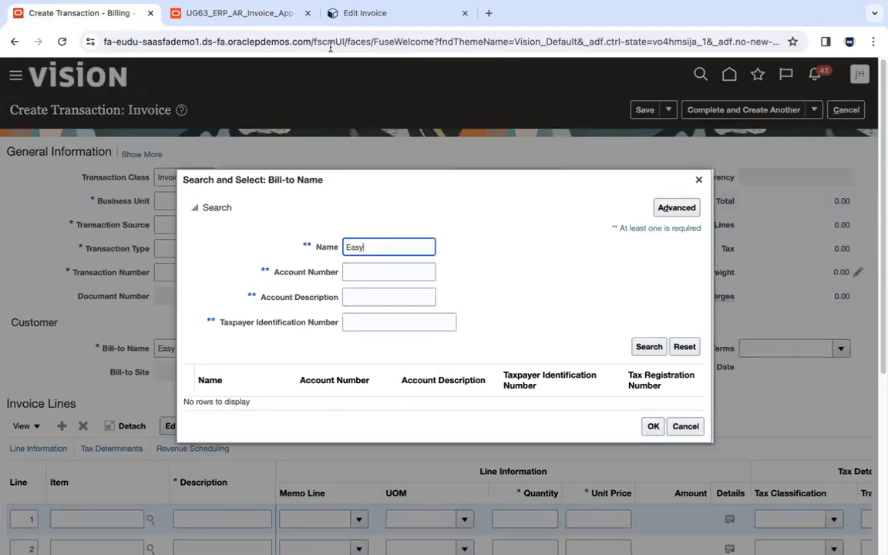
Switch back to Visual Builder and inspect the Easy Solutions and McNally Products customer records.
click(267, 20)
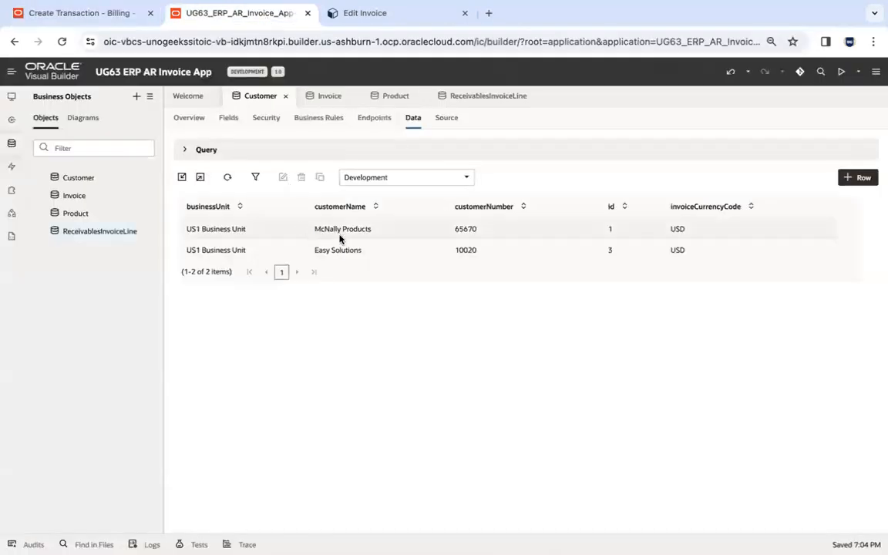
click(347, 250)
click(374, 234)
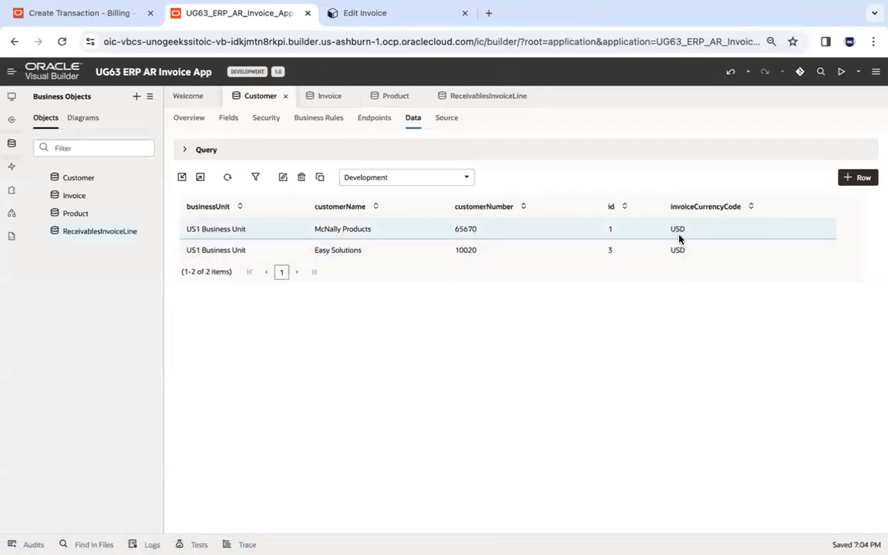
Examine the records stored in the Product and Invoice business objects, comparing them with the Customer object's data.
click(392, 94)
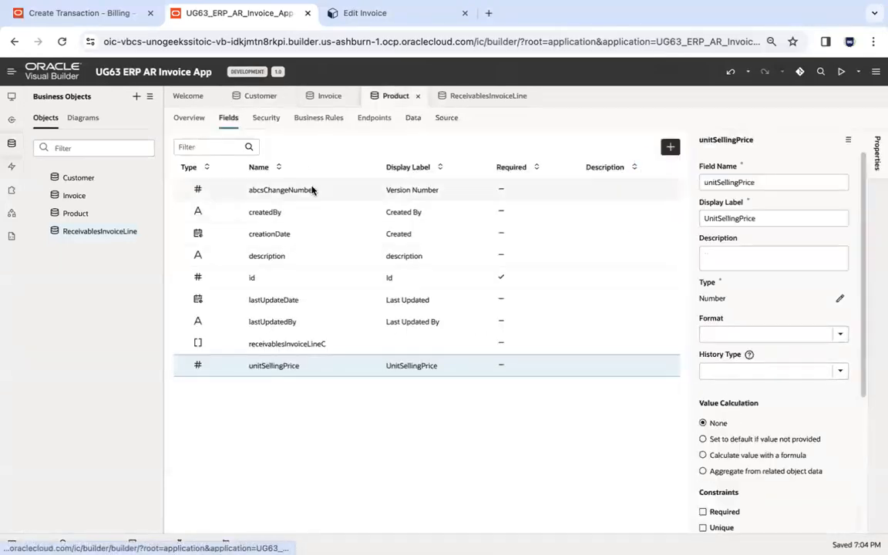
click(412, 119)
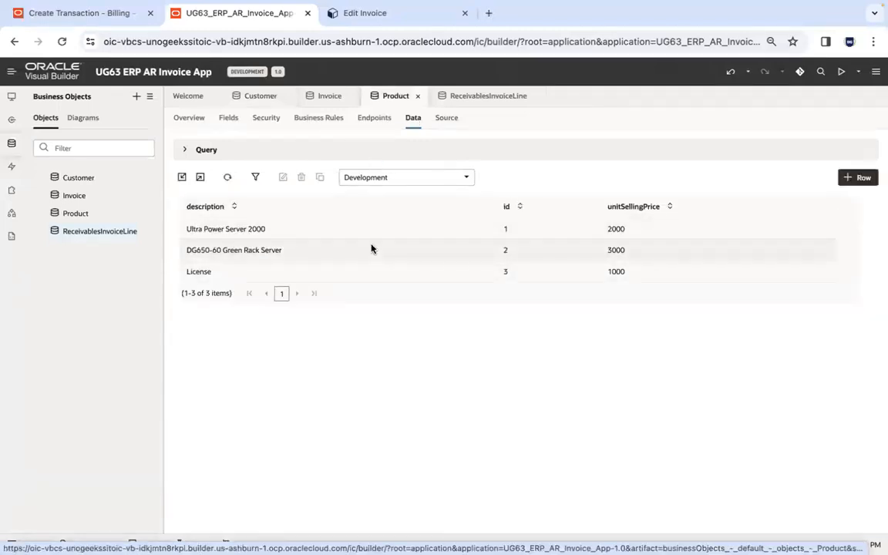
click(260, 97)
click(383, 100)
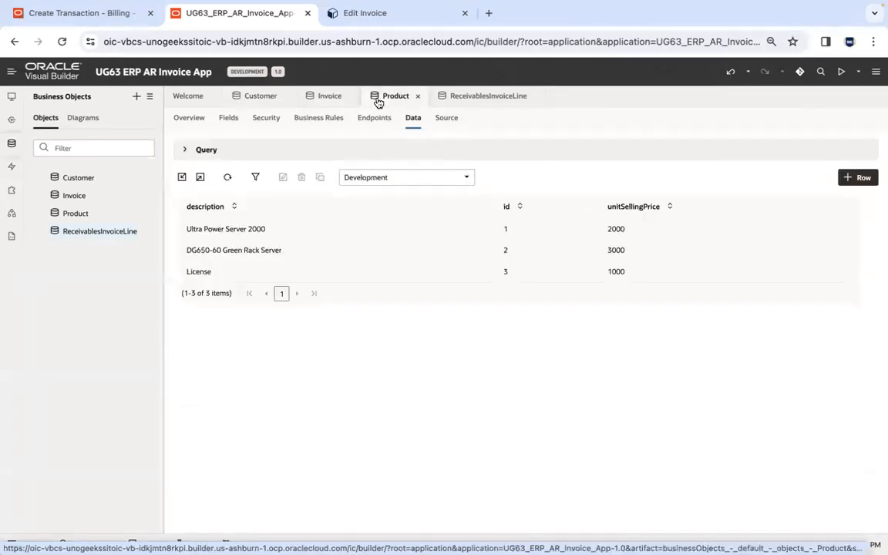
click(253, 96)
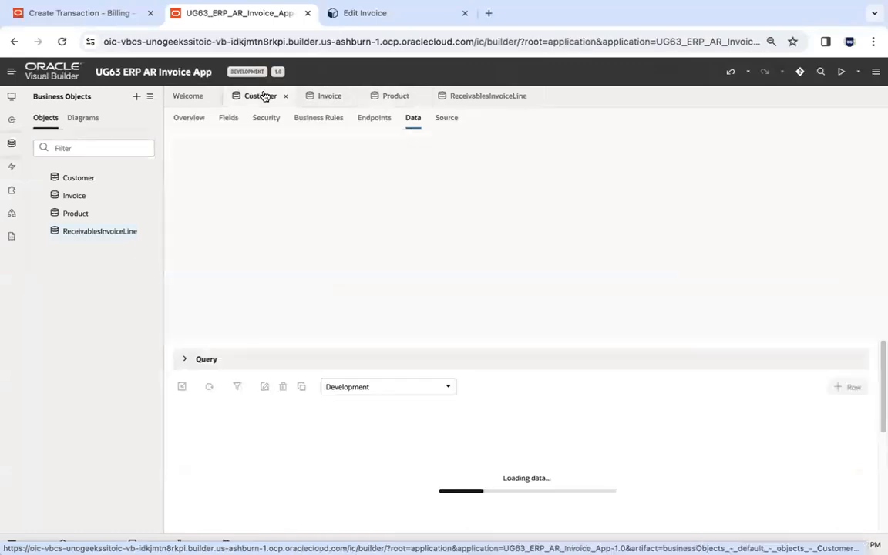
click(330, 96)
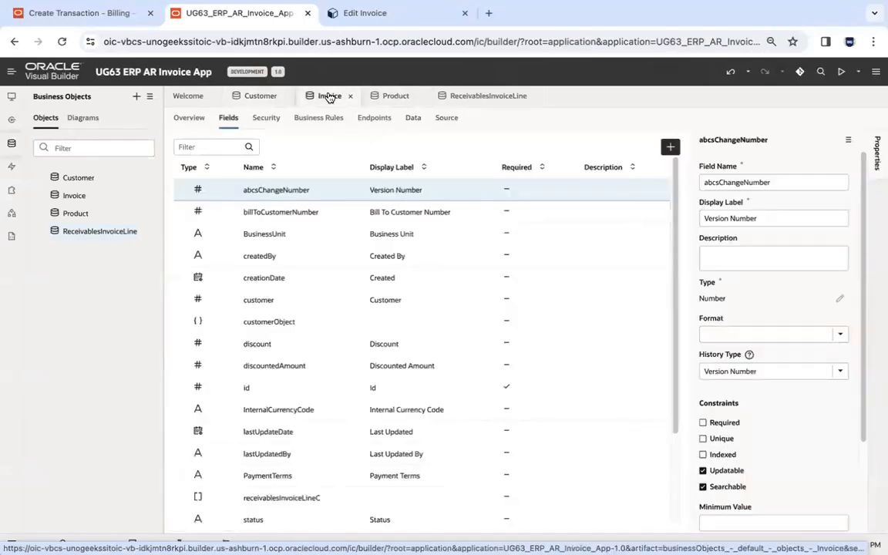
click(411, 118)
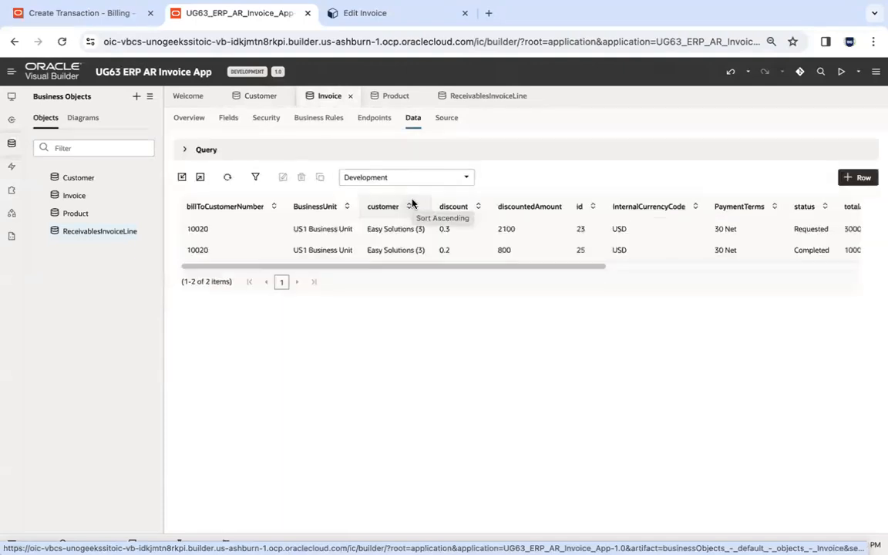
click(260, 95)
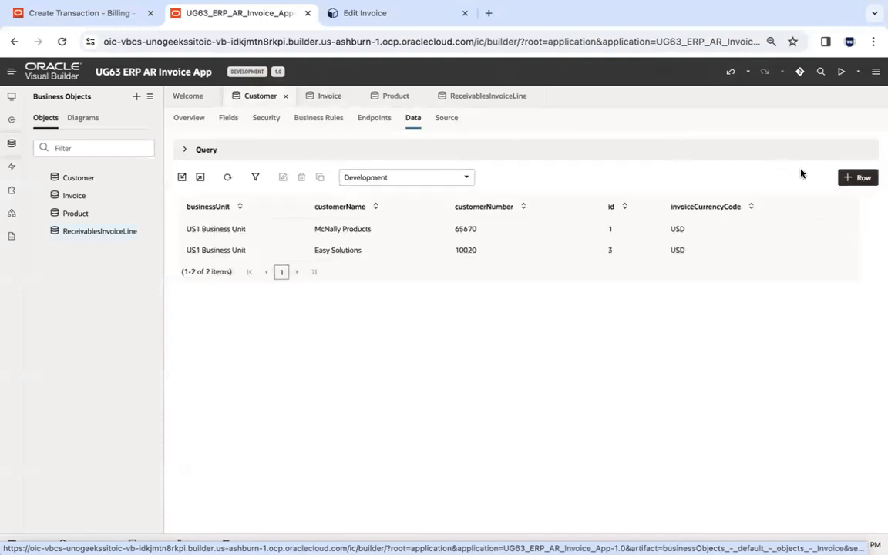
click(854, 177)
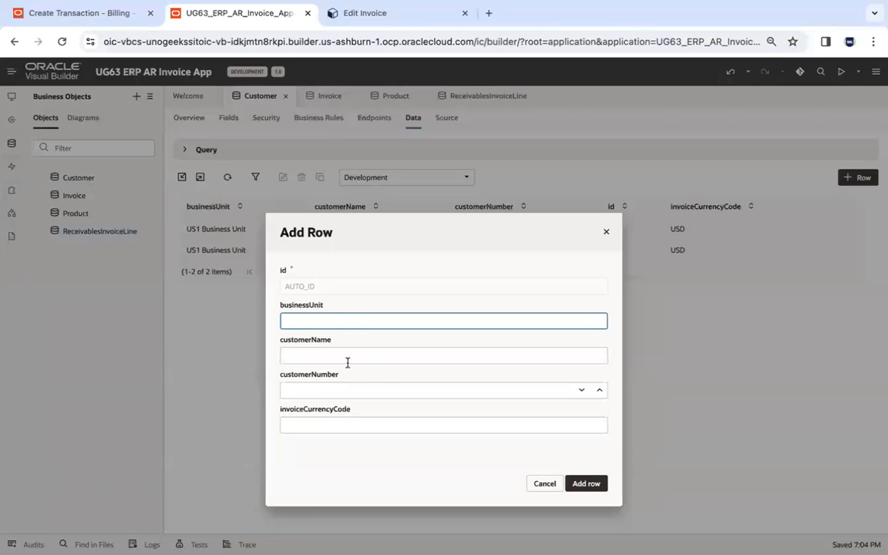
click(544, 483)
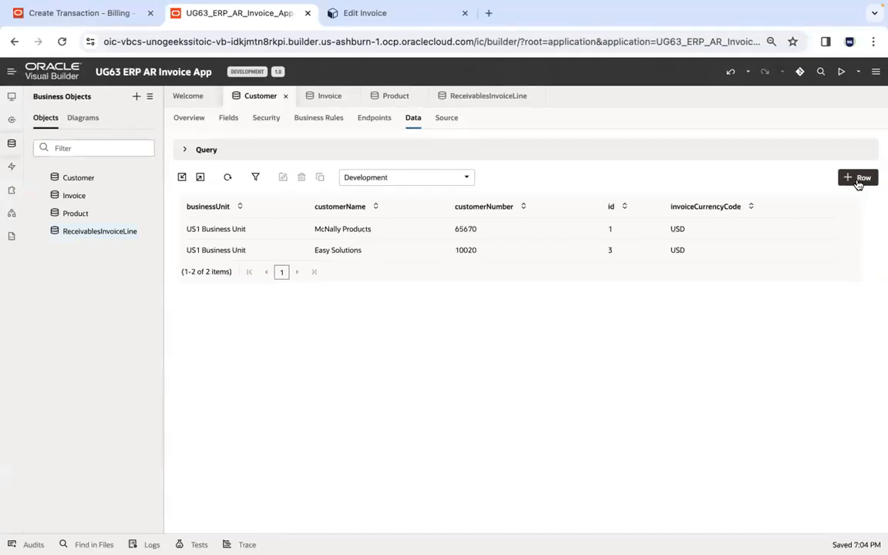
Examine the records stored in the Invoice and ReceivablesInvoiceLine business objects.
click(318, 97)
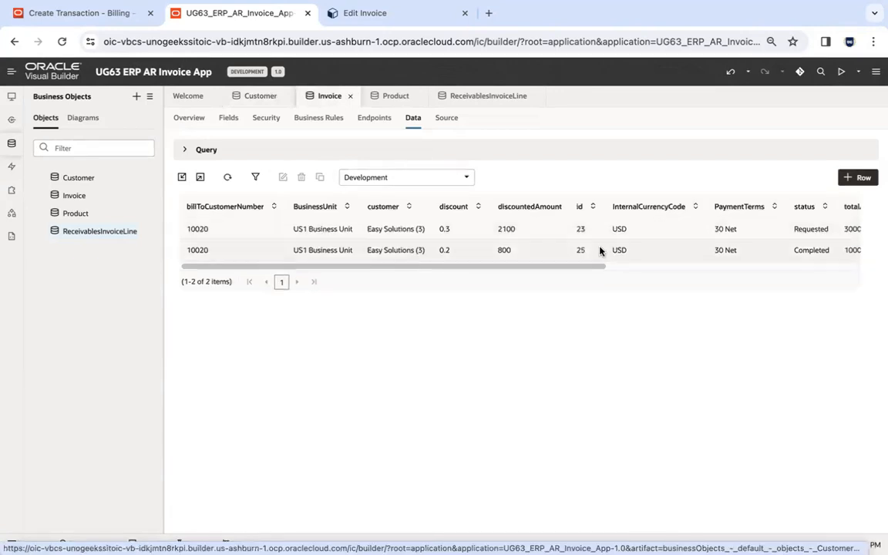
click(485, 99)
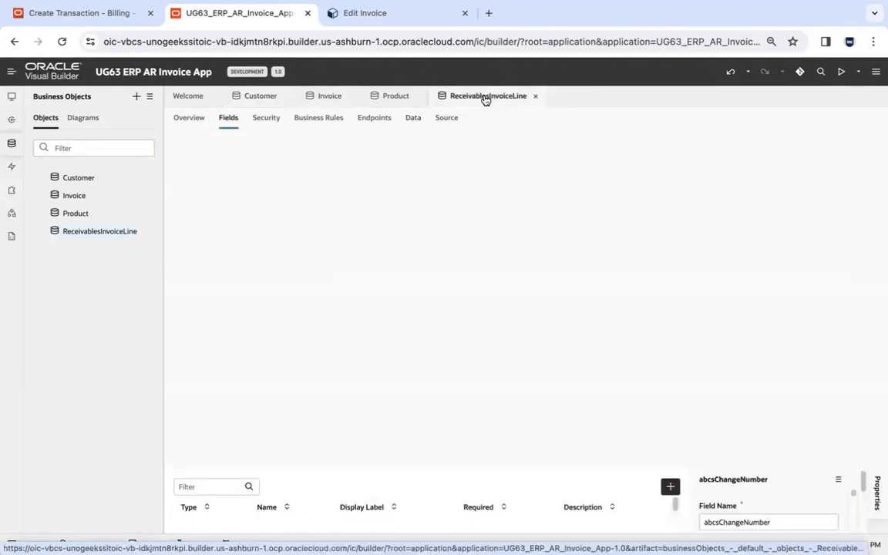
click(413, 118)
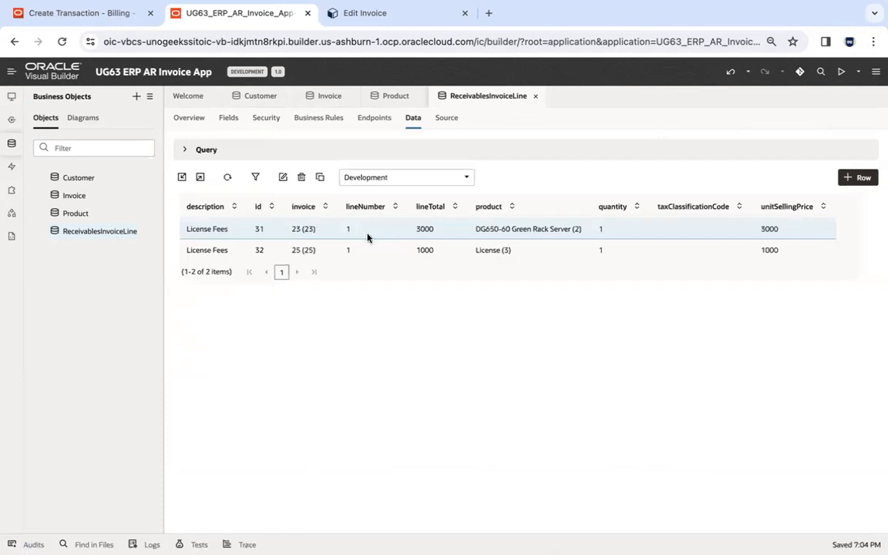
Review the records in the Product, Invoice and Customer business objects, along with the Customer object's fields.
click(396, 95)
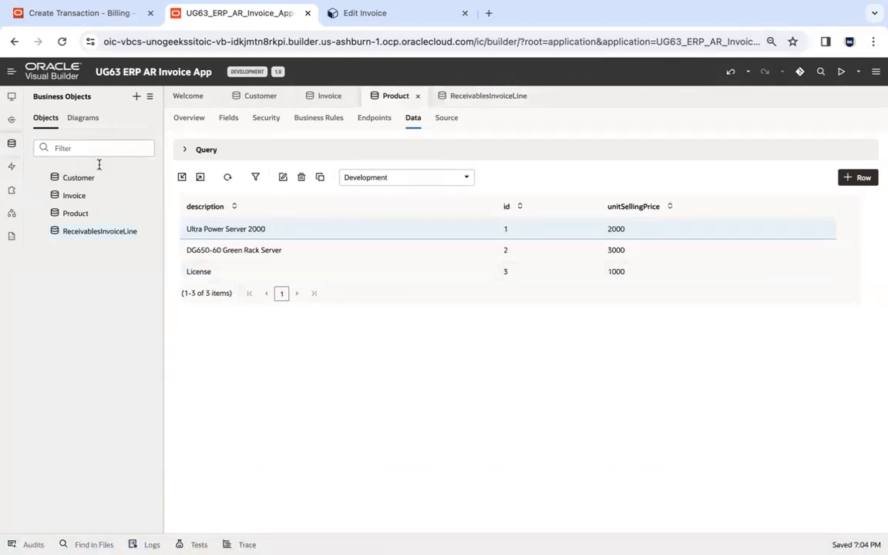
click(74, 196)
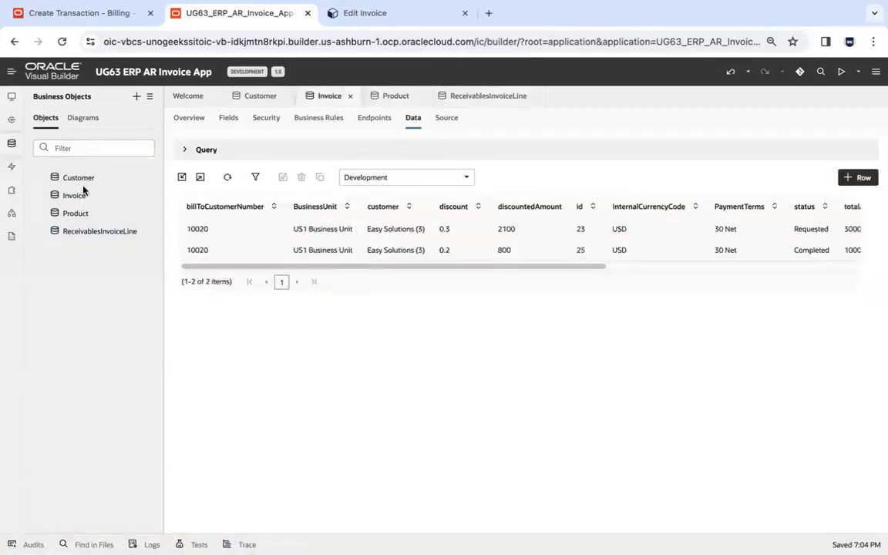
click(82, 180)
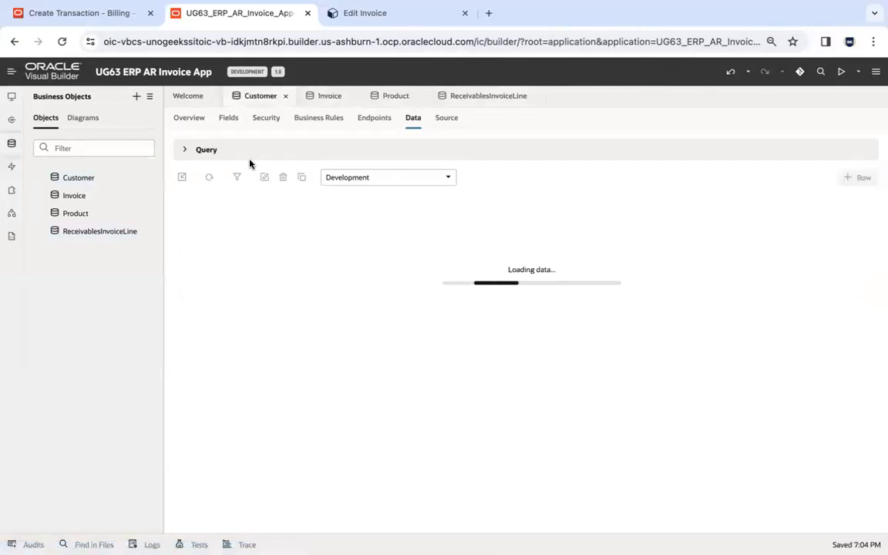
click(229, 121)
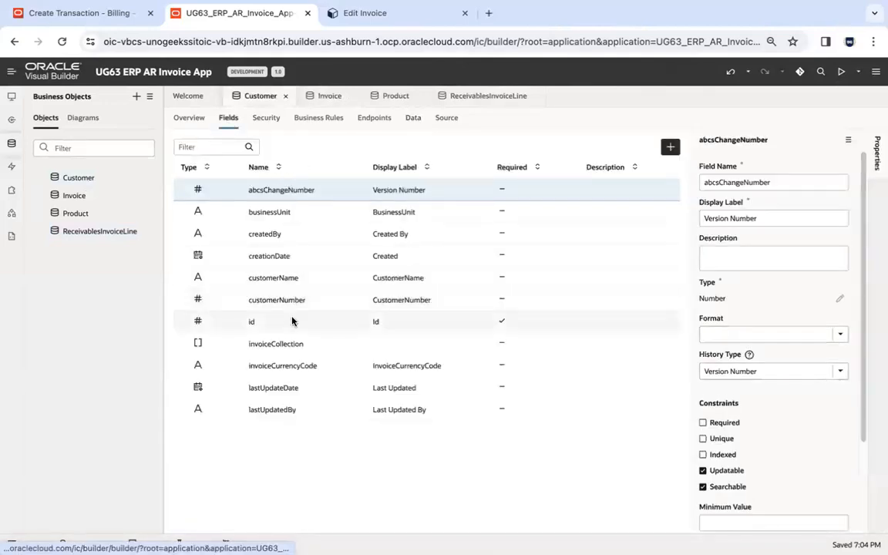
click(411, 119)
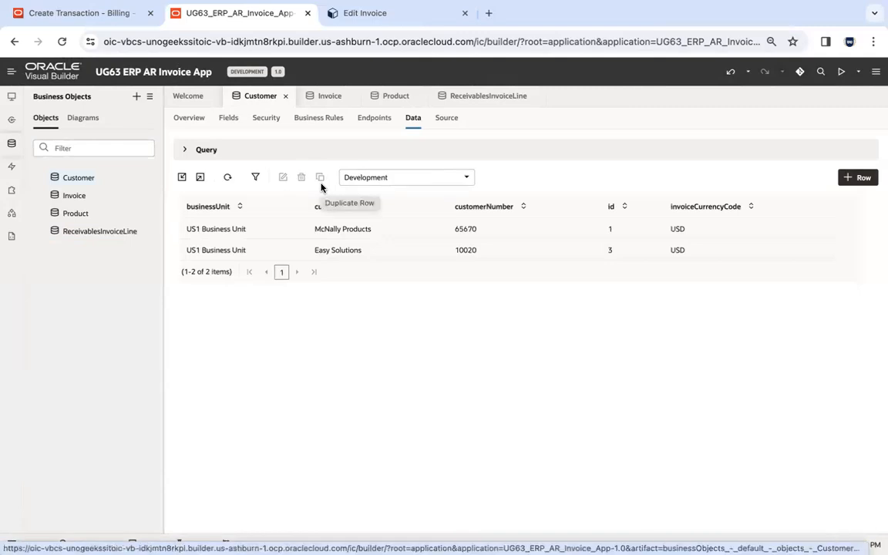
Create a web application named ERPARInvoiceWebApp with the None navigation style.
click(11, 97)
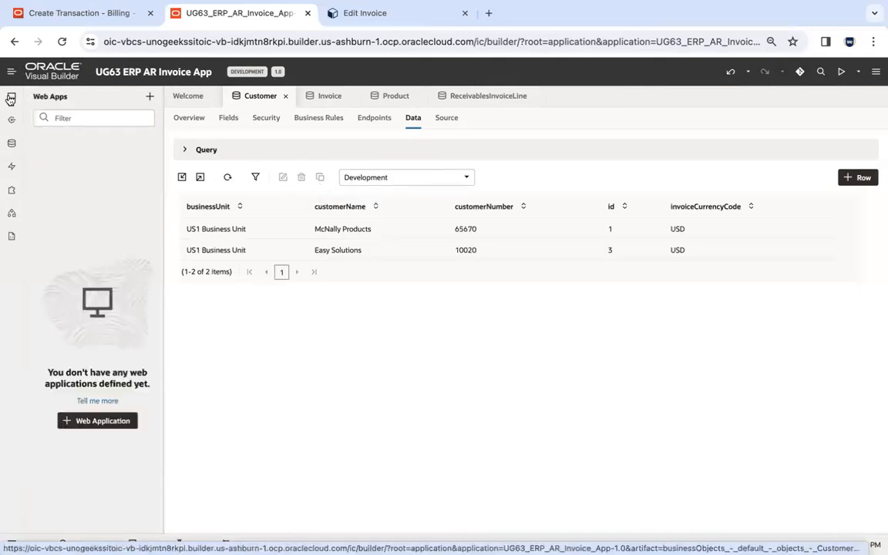
click(97, 421)
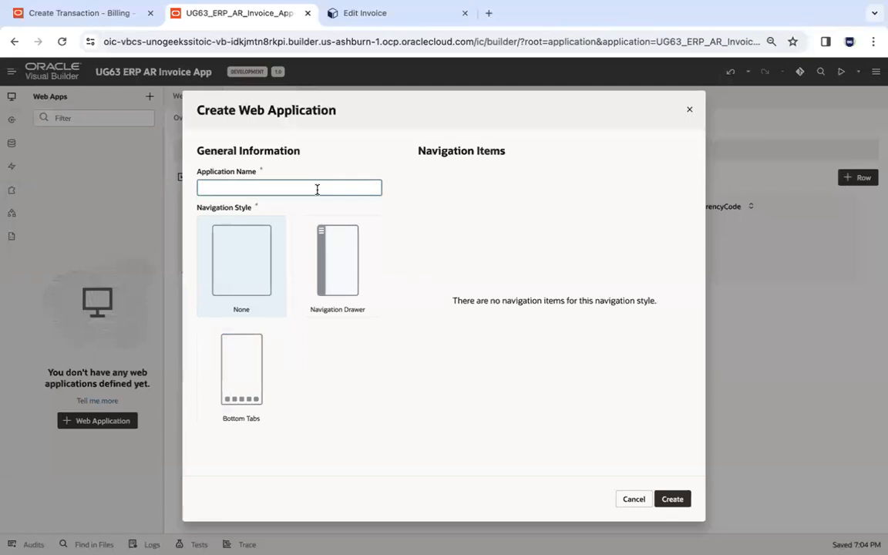
text(ERPARInvoiceWebApp)
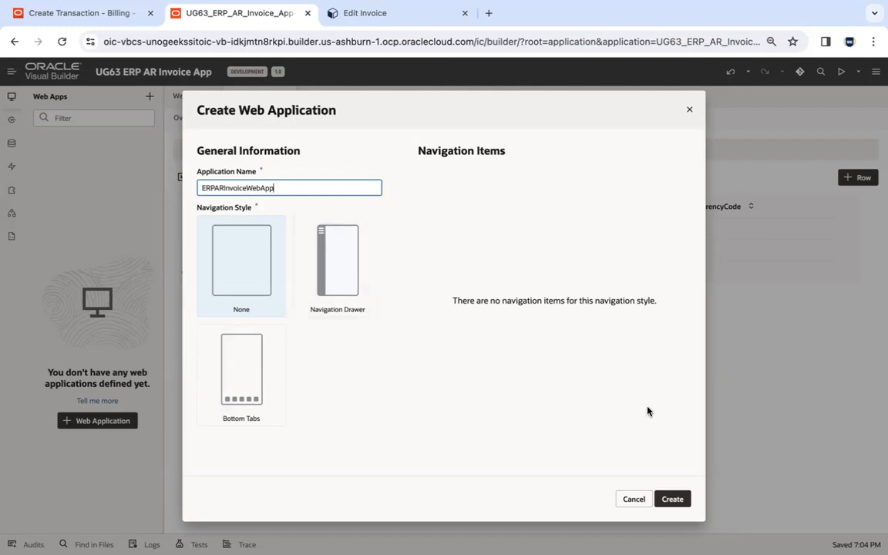
click(672, 500)
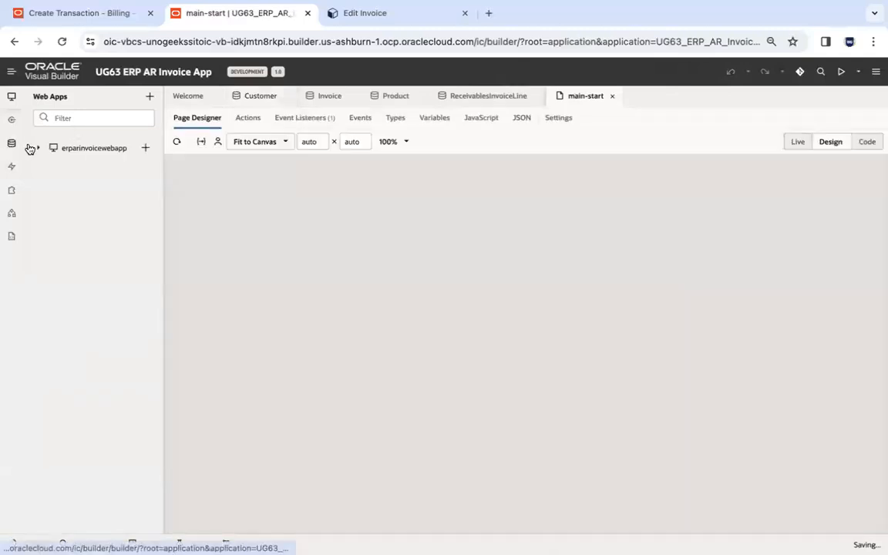
Open the shell-header and shell-footer fragments of erparinvoicewebapp and reduce the browser zoom to 80%.
click(38, 148)
click(49, 184)
click(100, 220)
click(103, 201)
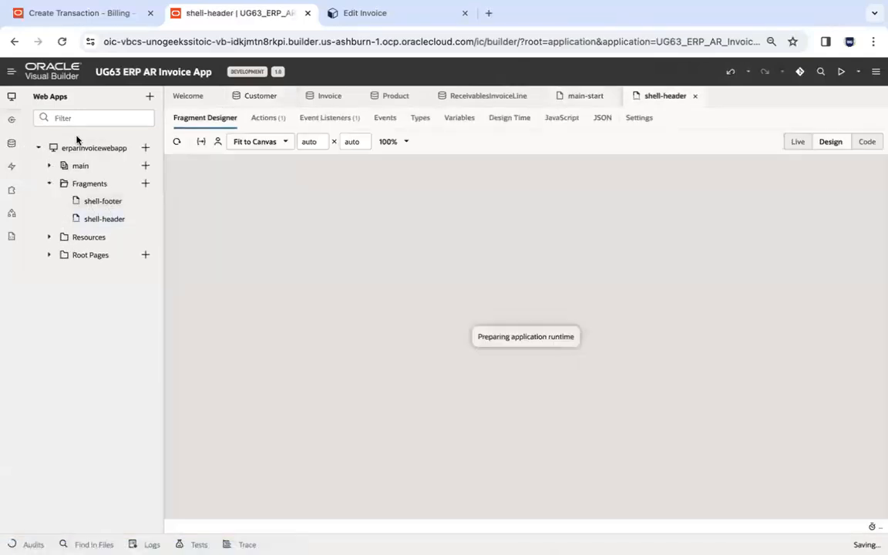
click(12, 96)
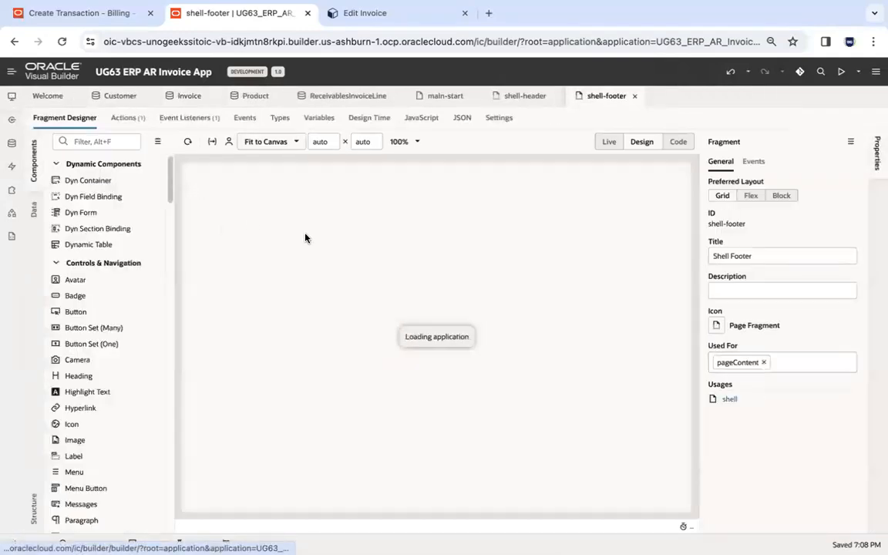
click(874, 41)
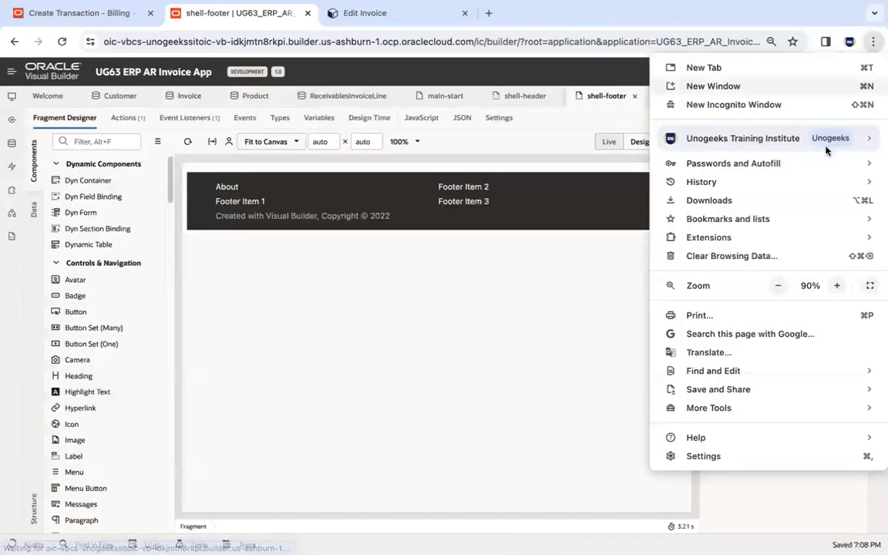
click(778, 286)
click(466, 93)
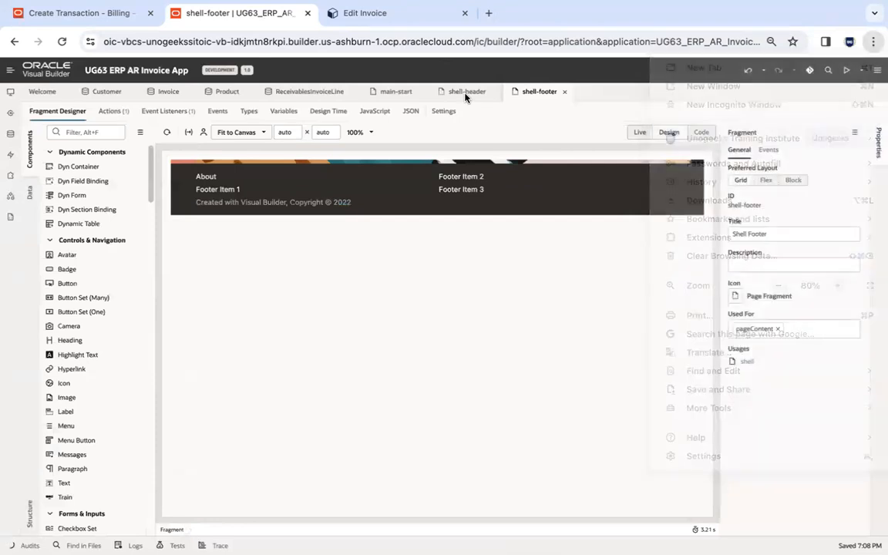
Change the heading text in the shell-header fragment to "ERP AR Invoice Web App".
click(466, 91)
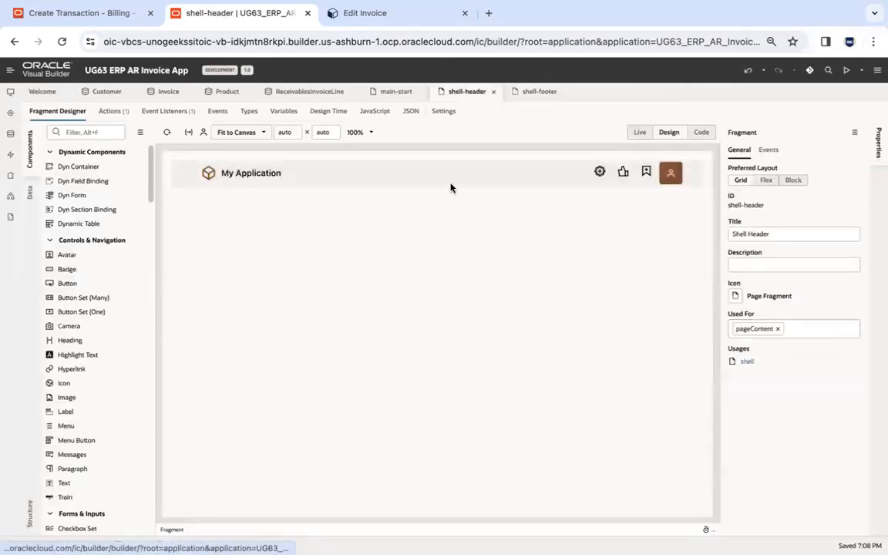
click(278, 174)
click(778, 219)
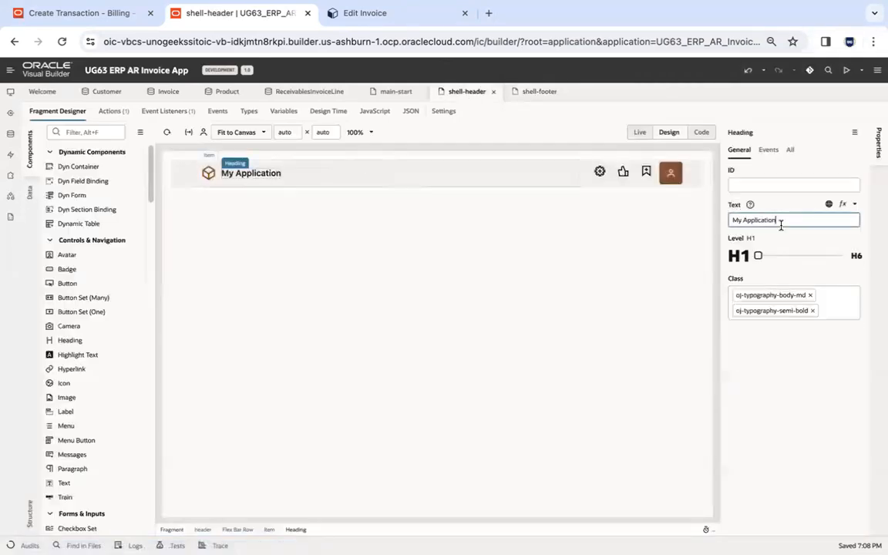
key(ctrl+a)
text(ERP)
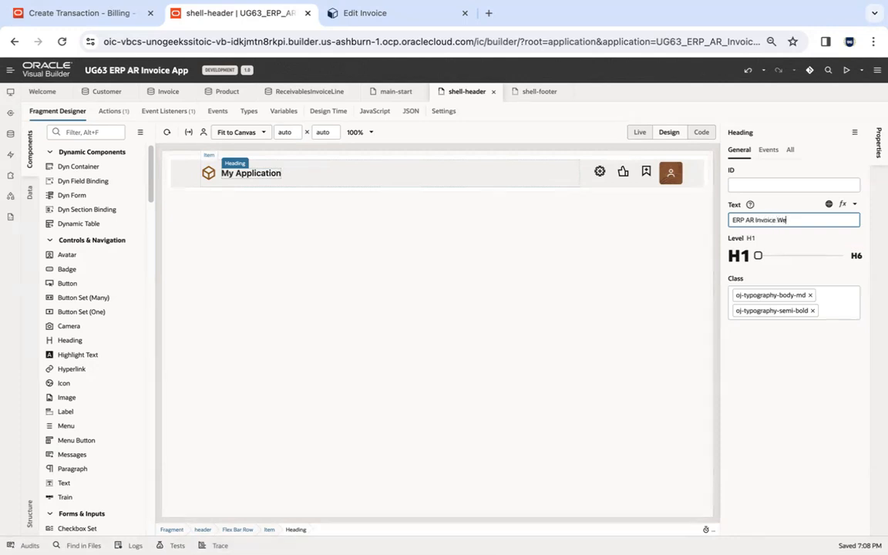
text(AR Invoice Web App)
Replace the box icon beside the shell-header heading with the Account icon from the icon gallery.
click(213, 174)
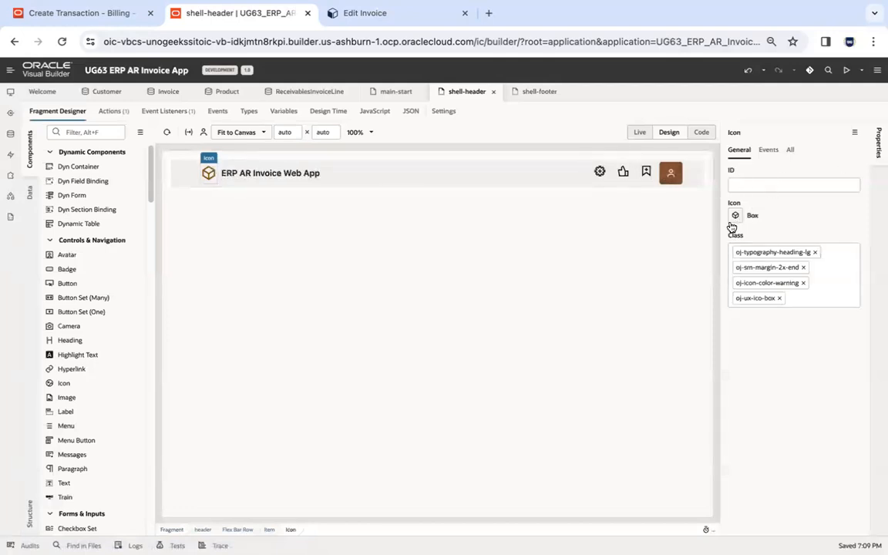
click(735, 218)
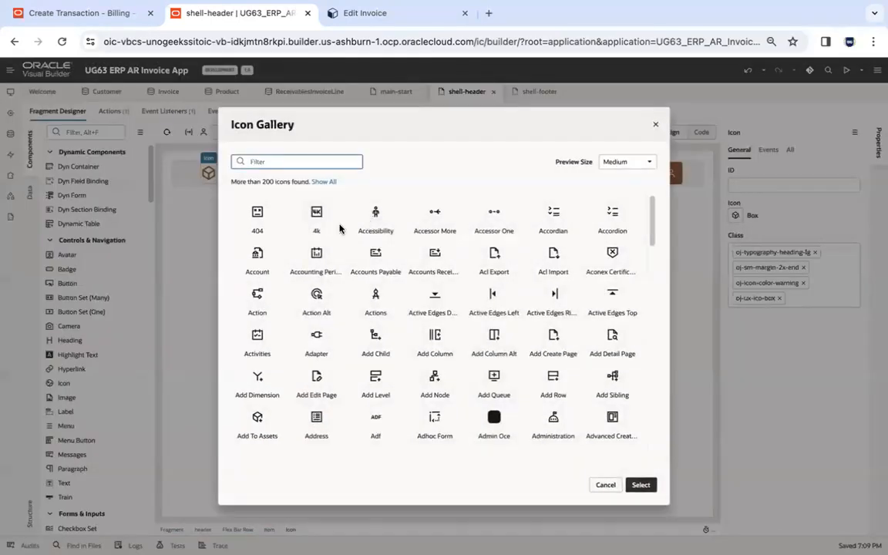
click(644, 482)
Shorten the shell-header heading text to "ERP AR Invoice App".
click(312, 174)
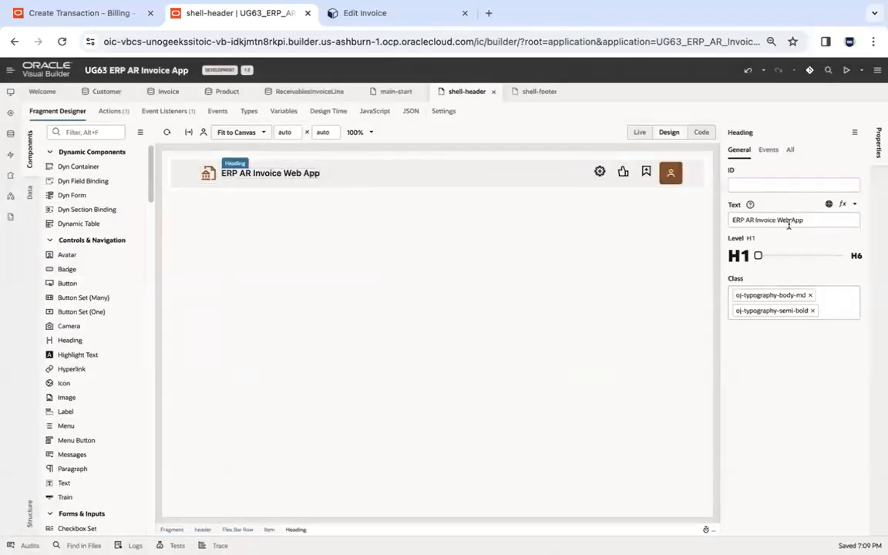
click(785, 221)
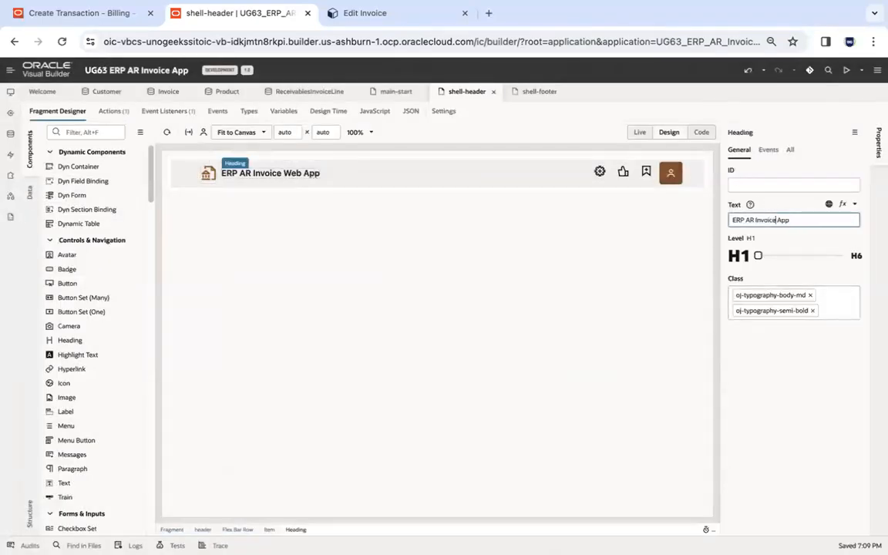
click(414, 232)
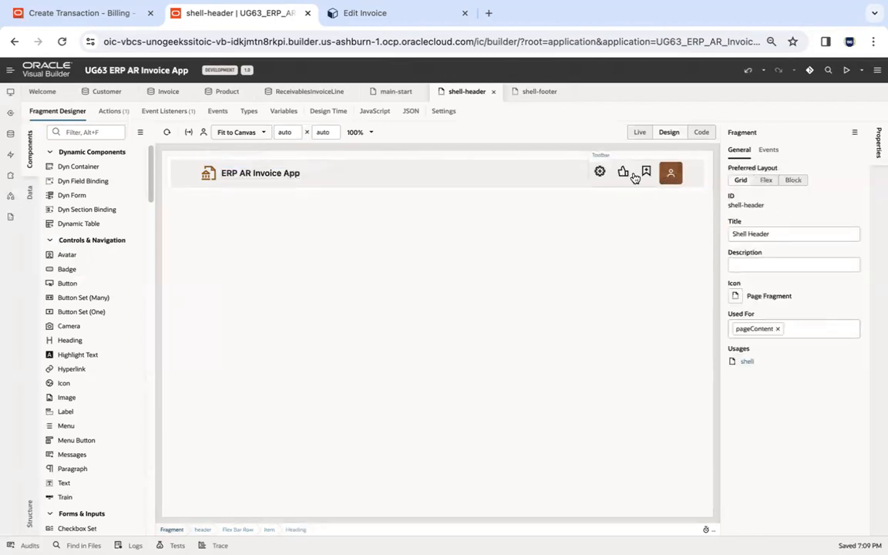
Delete the flex container holding Footer Item 2 and Footer Item 3 from the shell-footer fragment.
click(524, 91)
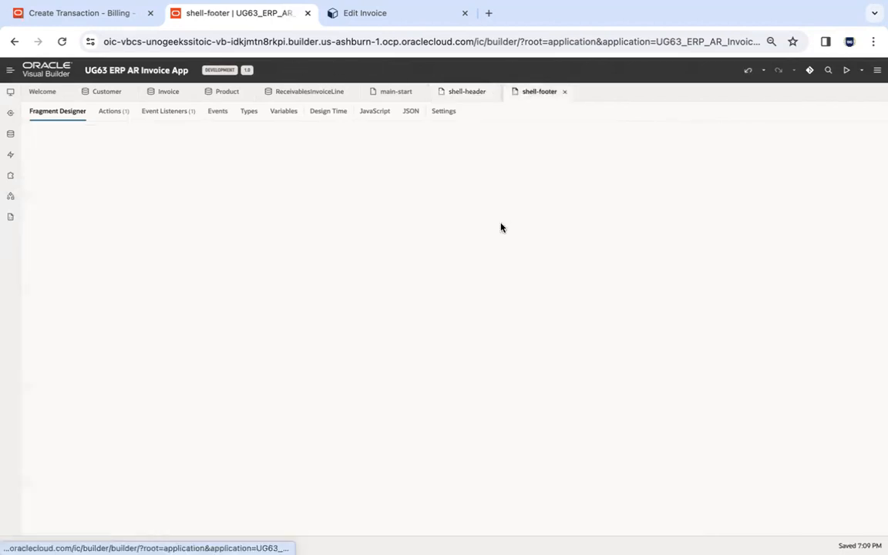
click(563, 191)
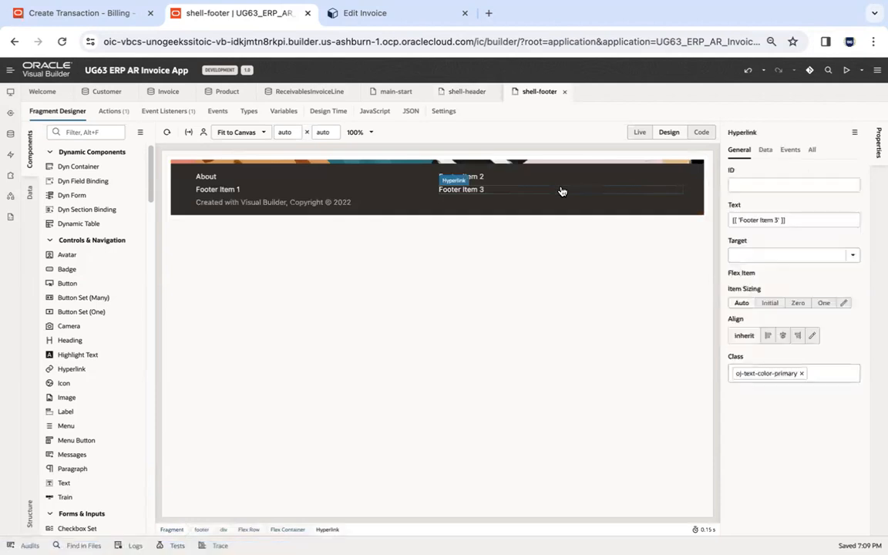
click(560, 187)
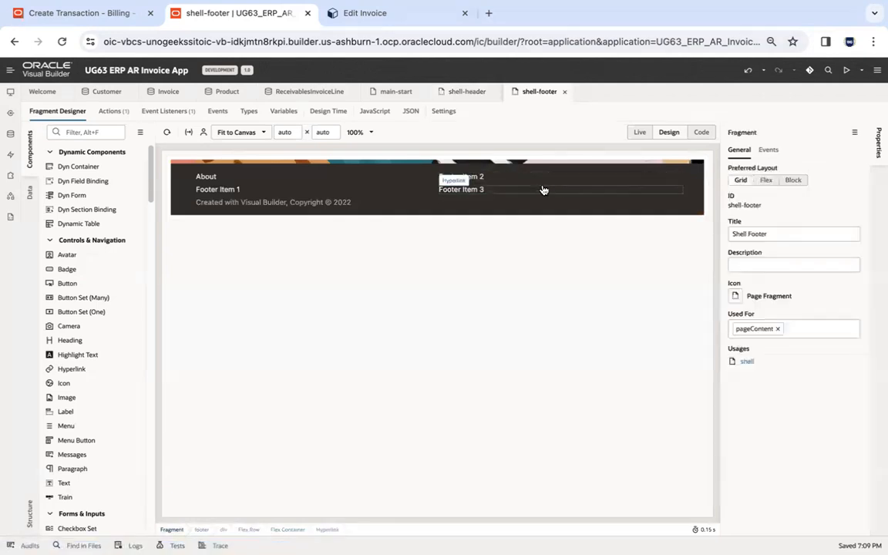
click(544, 188)
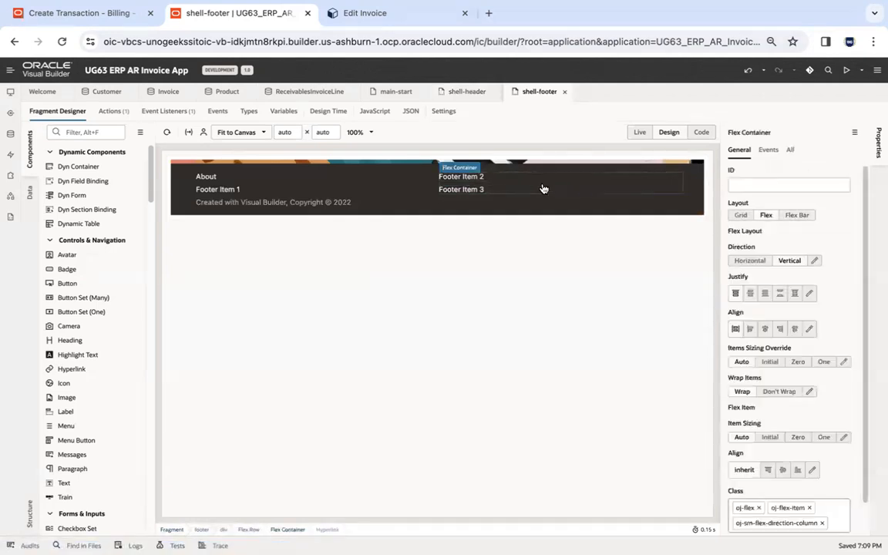
right_click(545, 188)
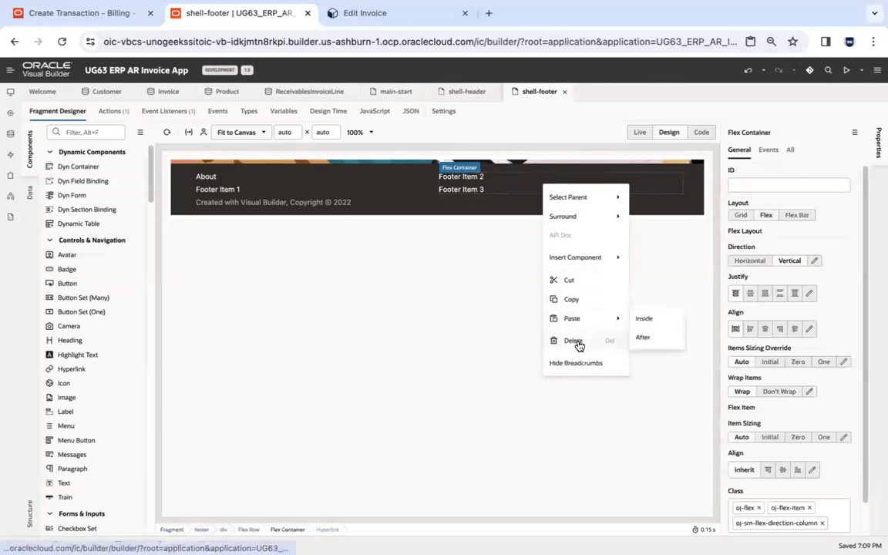
click(574, 340)
Delete the footer's flex container holding About and Footer Item 1, together with its related aboutClick event listener.
click(525, 187)
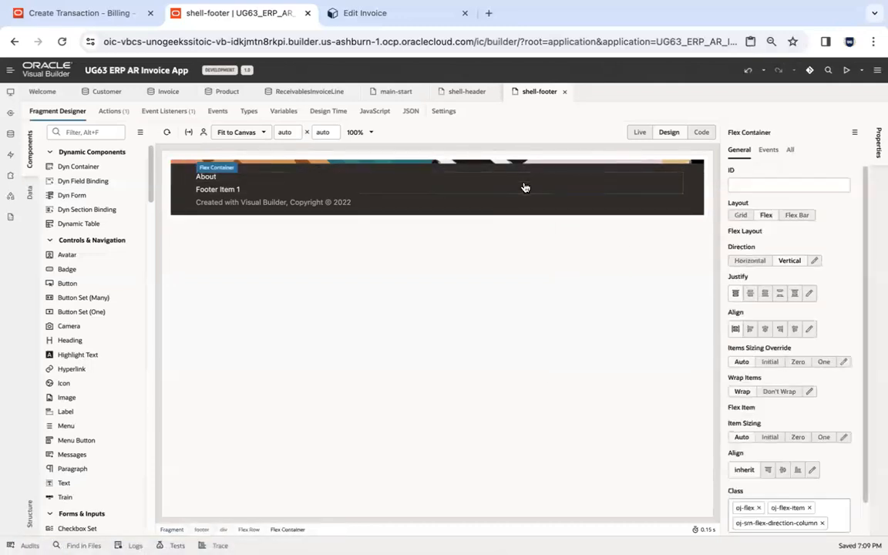
right_click(525, 187)
click(555, 340)
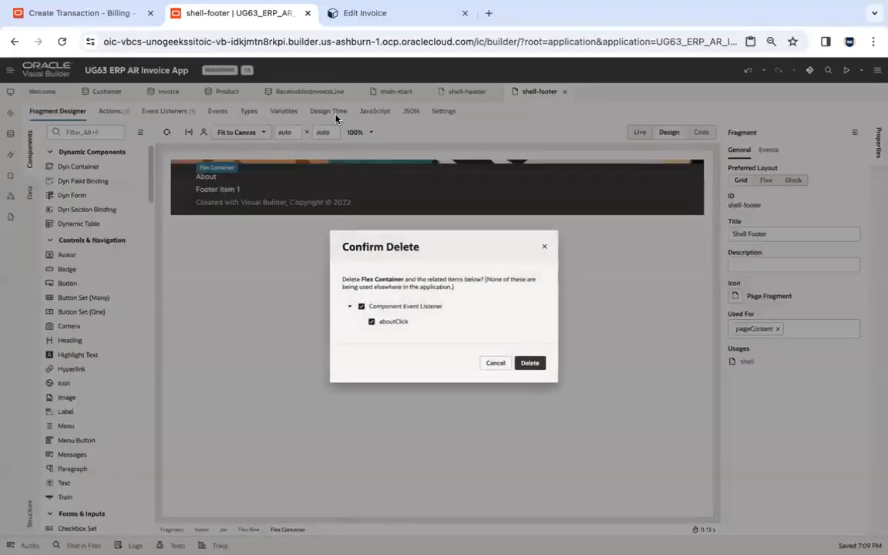
click(531, 367)
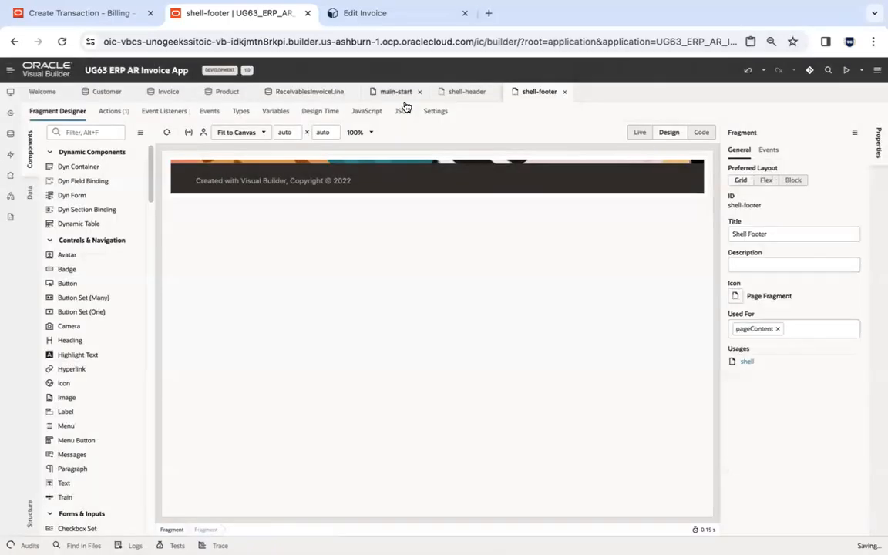
Close the outdated main-start page and reopen it from the web app's main flow to load the edited header and footer.
click(393, 91)
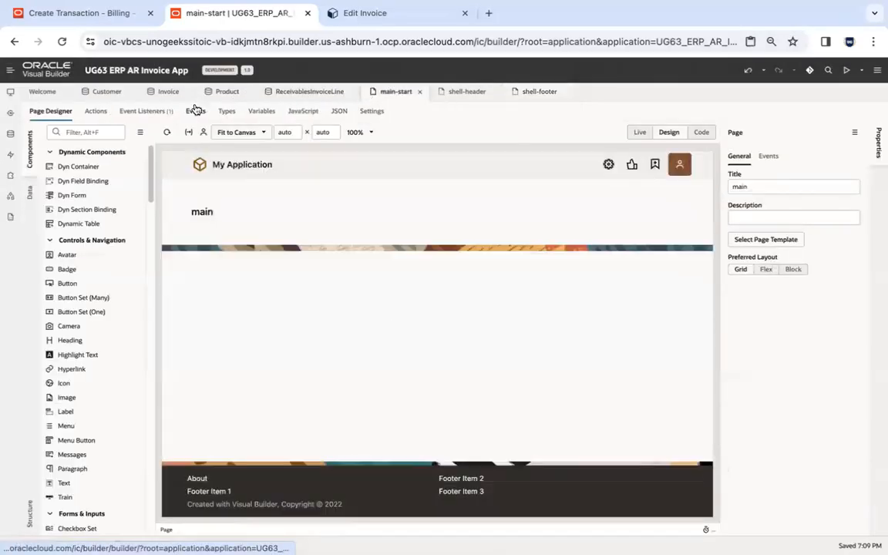
click(419, 92)
click(11, 91)
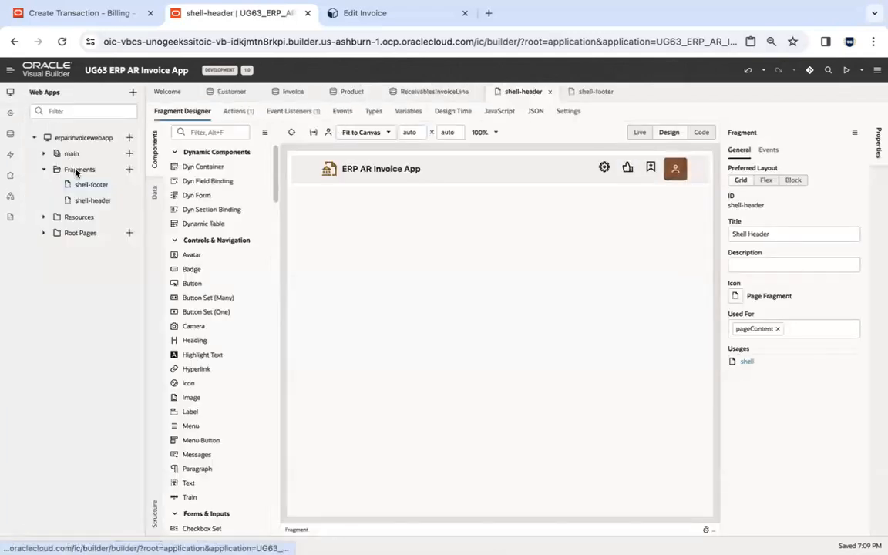
click(44, 172)
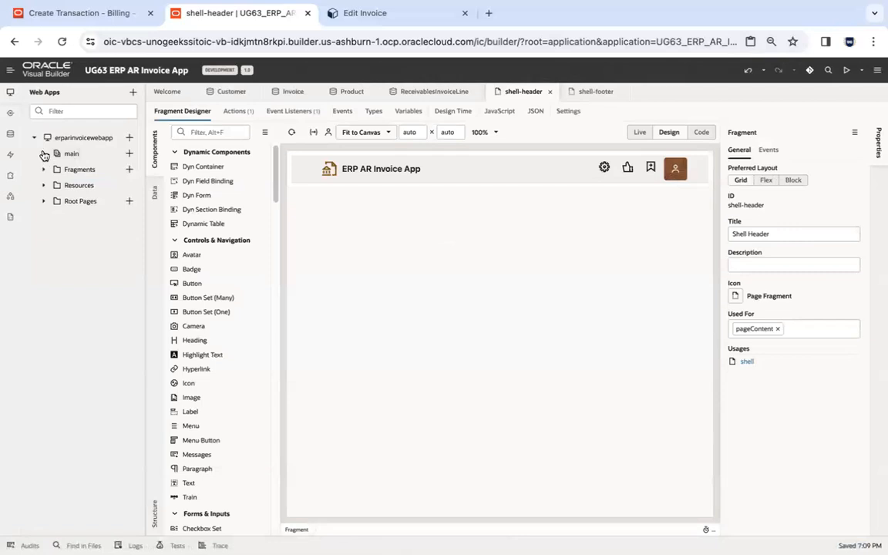
click(44, 154)
click(81, 169)
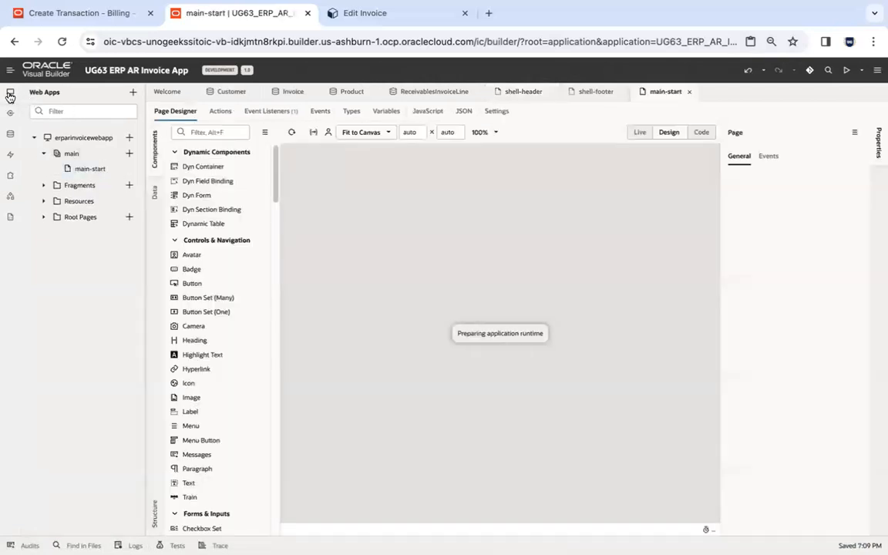
Collapse the web apps navigator and close every open editor except main-start.
click(10, 93)
right_click(534, 94)
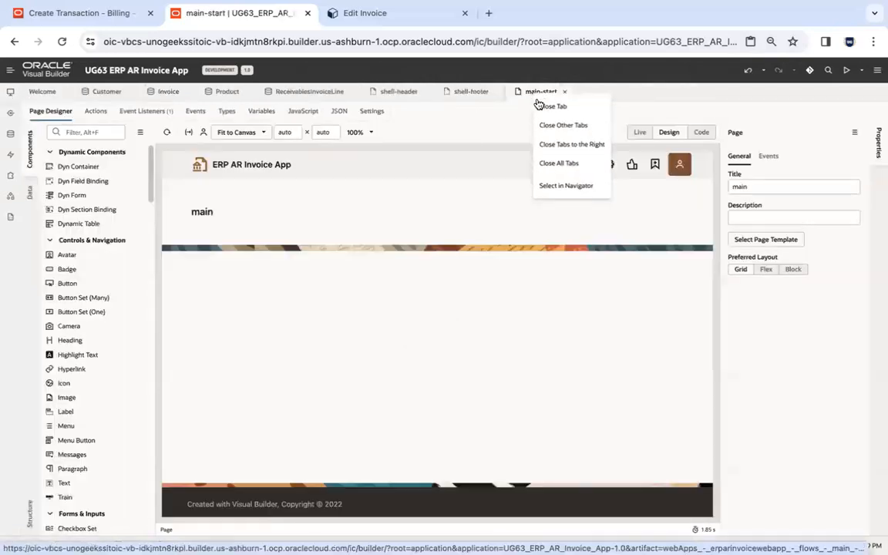
click(568, 124)
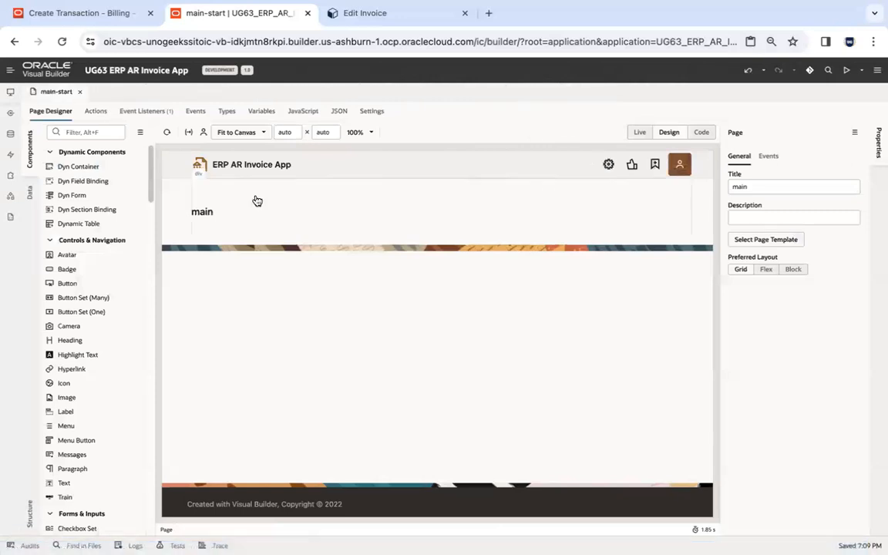
Select the main-start heading, check the AR Invoice App slide, and open the Visual Builder home page in a new Firefox tab.
click(201, 210)
key(ctrl+Left)
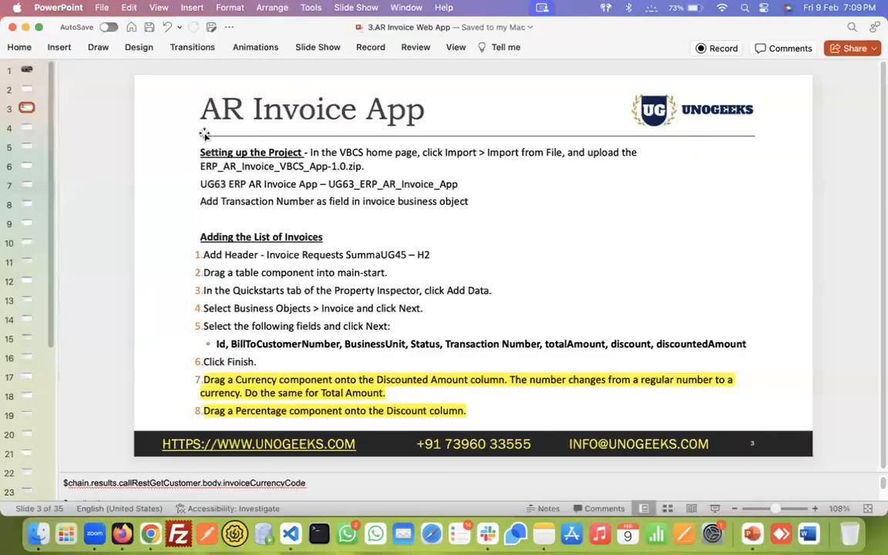
key(super+Tab)
key(super+Tab)
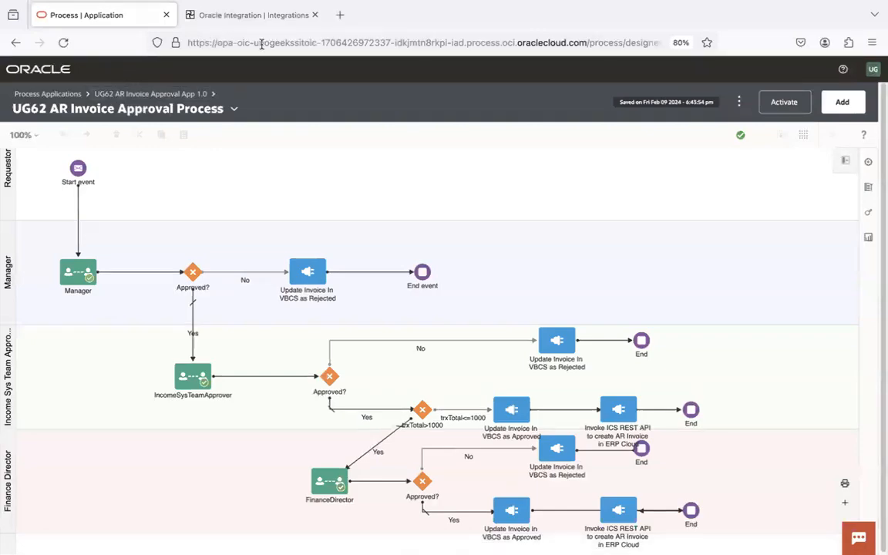
click(341, 14)
click(22, 68)
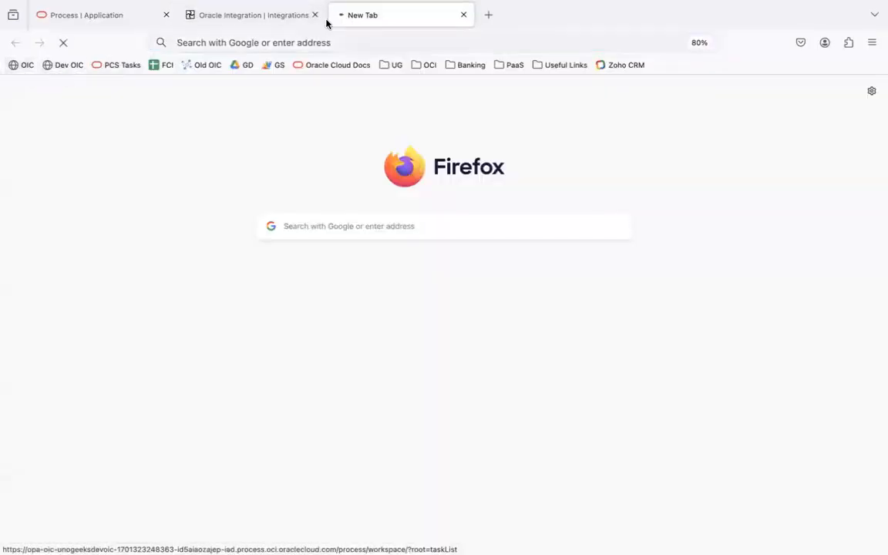
drag(371, 12, 73, 17)
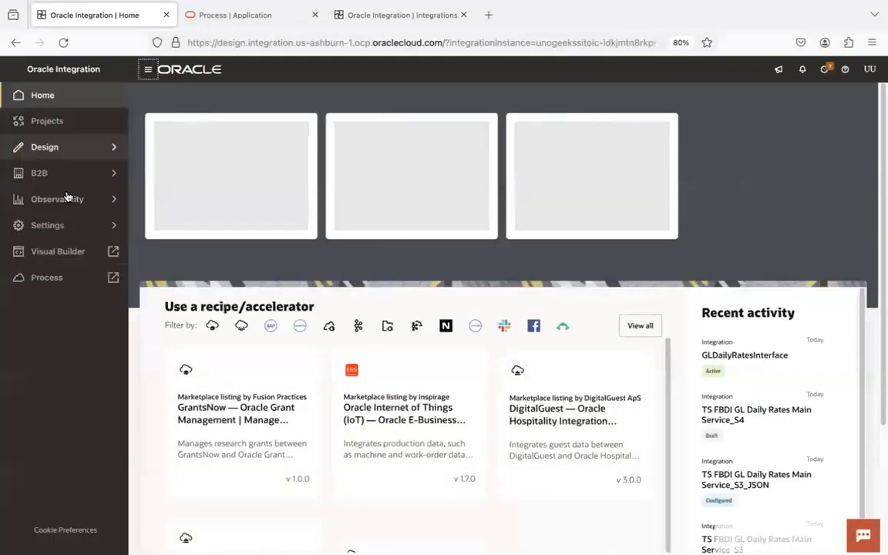
click(62, 251)
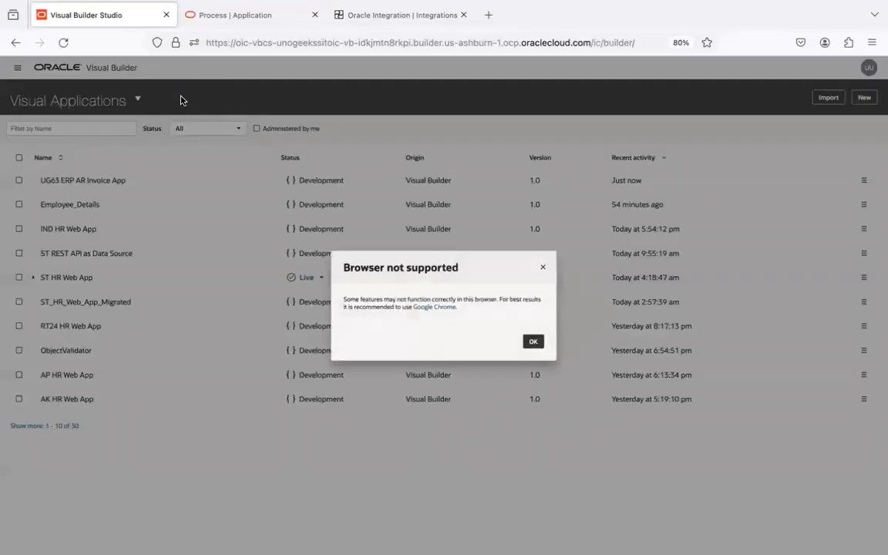
Filter the visual applications by UG62, open UG62 ERP AR Invoice App and preview its web app.
click(537, 344)
click(103, 129)
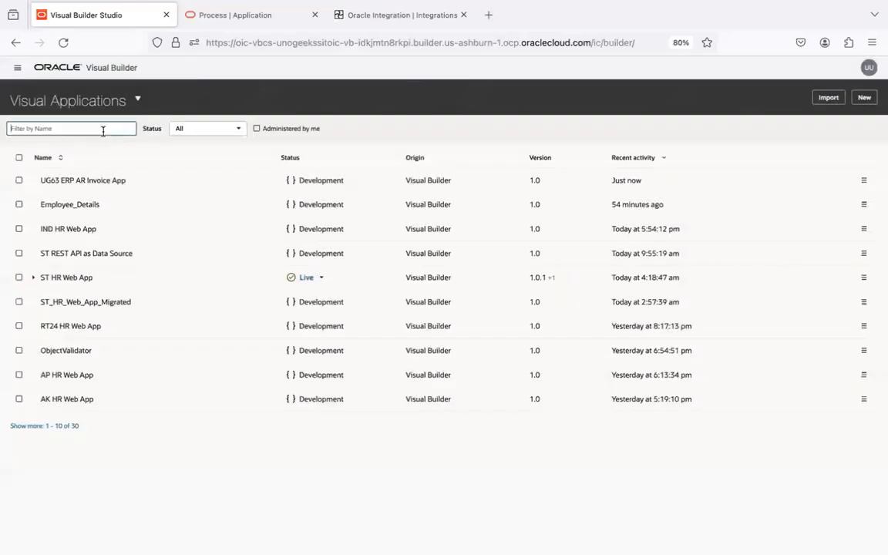
text(UG62)
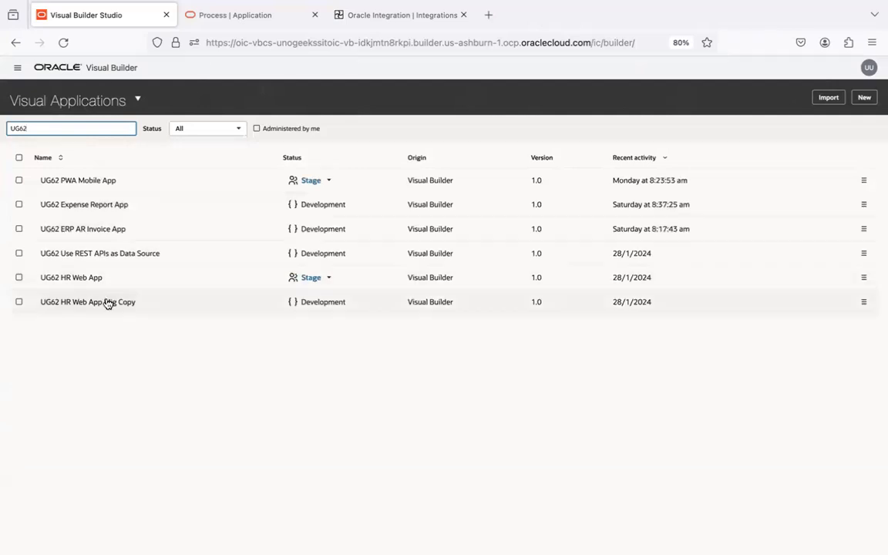
click(111, 229)
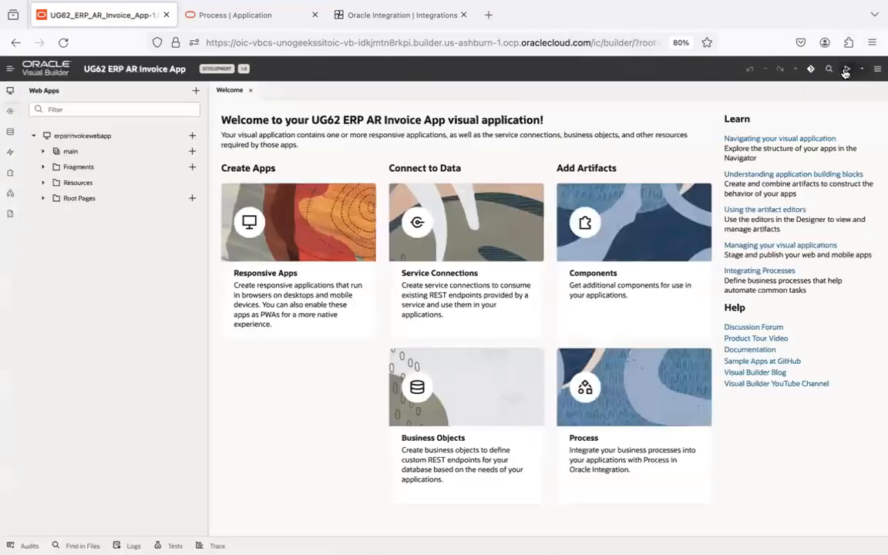
click(846, 69)
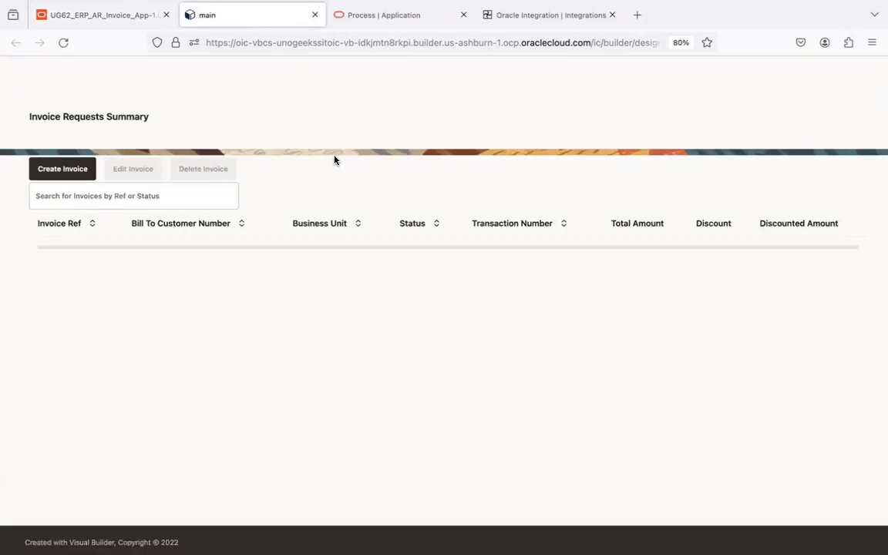
Copy the "Invoice Requests Summary" heading from the UG62 preview and set it as the main-start page heading in Chrome.
drag(30, 115, 160, 121)
key(super+c)
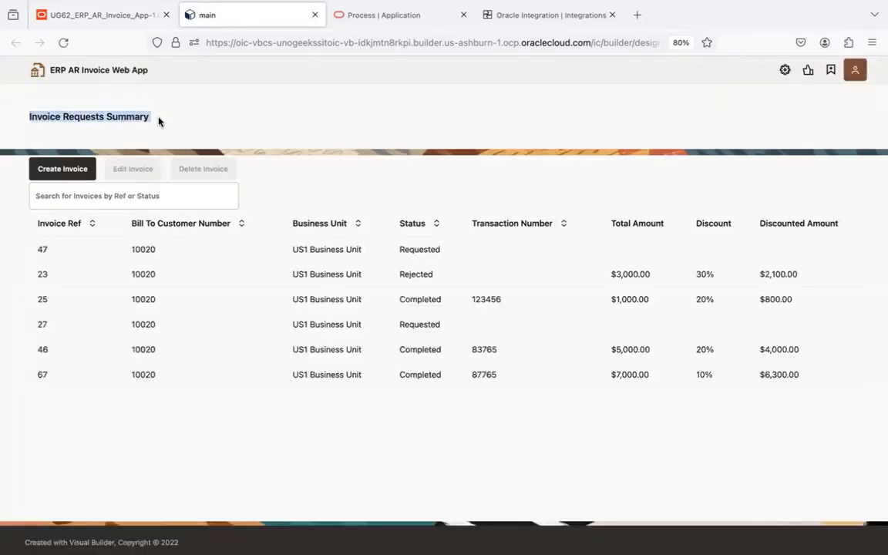
key(ctrl+Left)
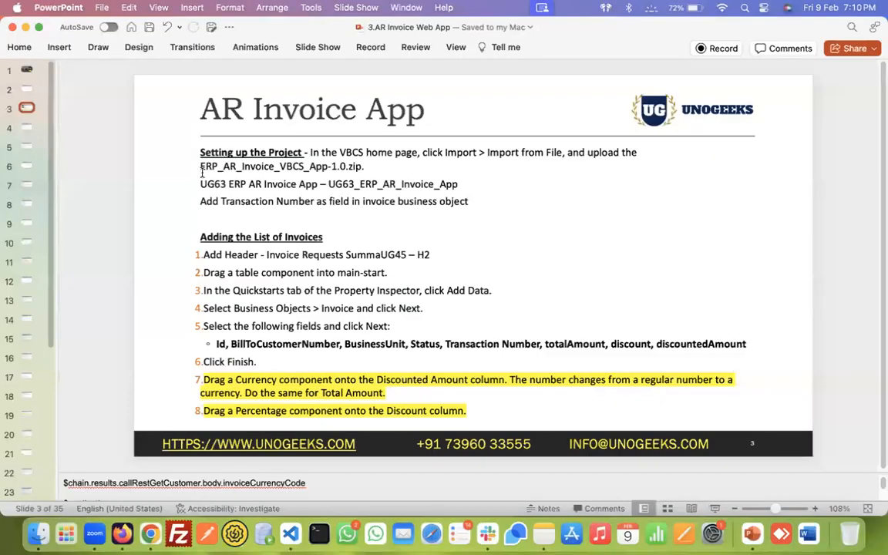
key(ctrl+Right)
key(super+Tab)
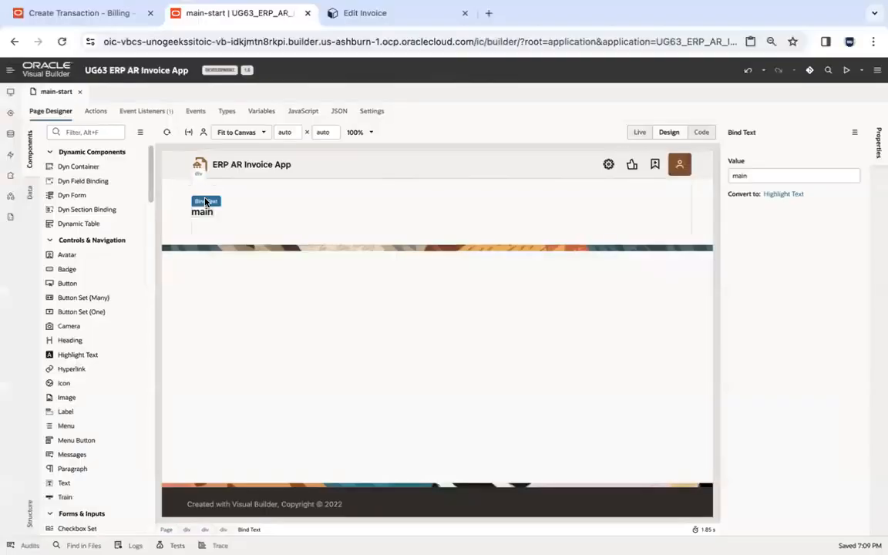
click(774, 178)
key(super+a)
key(super+v)
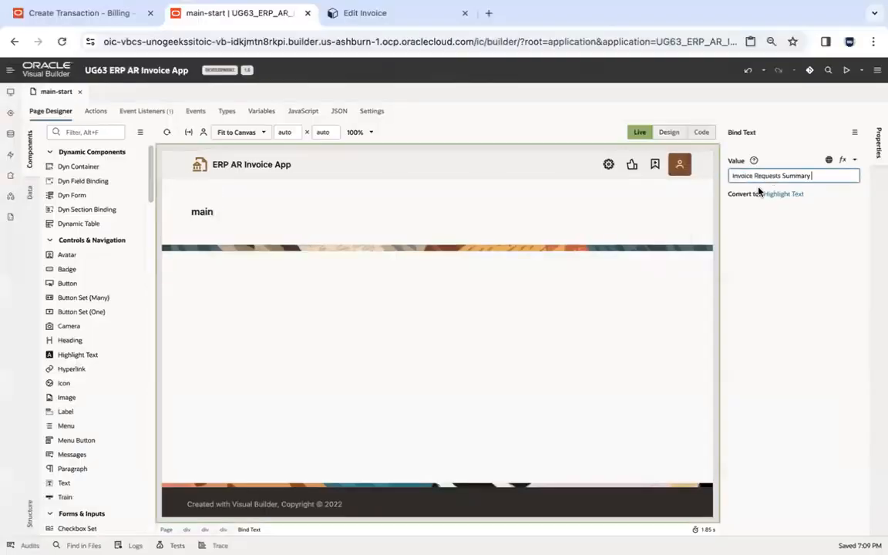
click(523, 310)
click(308, 212)
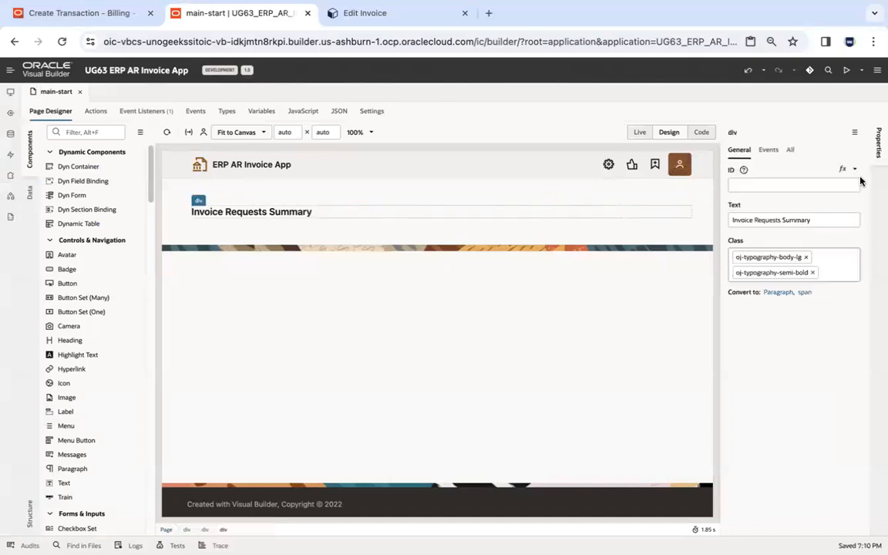
click(811, 219)
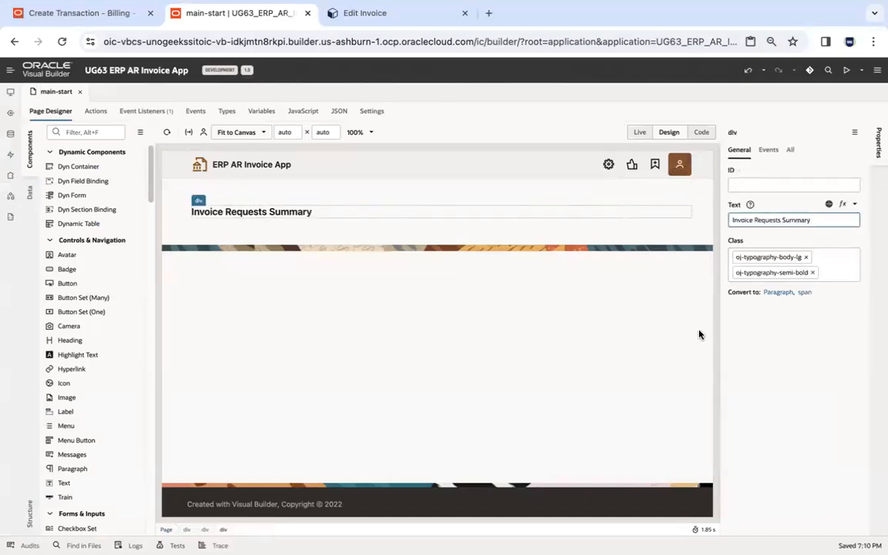
click(316, 383)
Find the Table component and place it in the main-start page body below the heading banner.
click(97, 132)
text(table)
drag(75, 194, 287, 323)
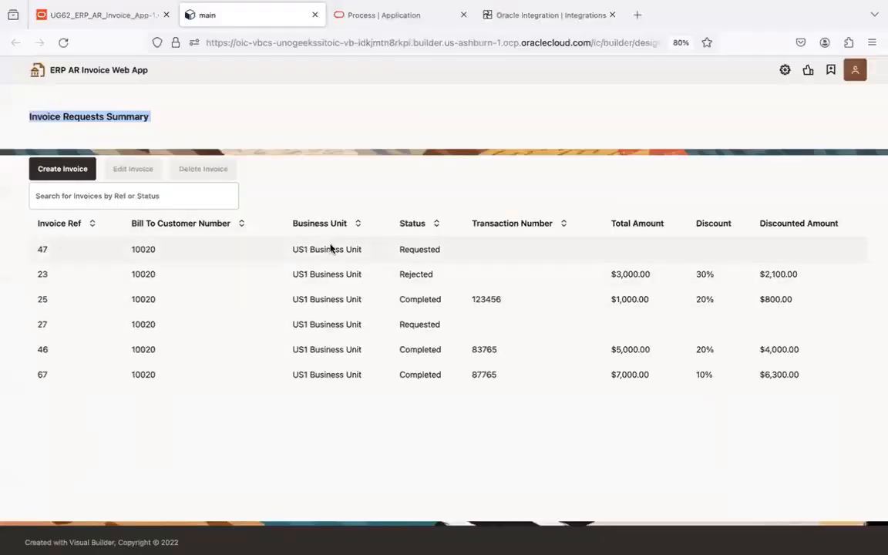
click(339, 214)
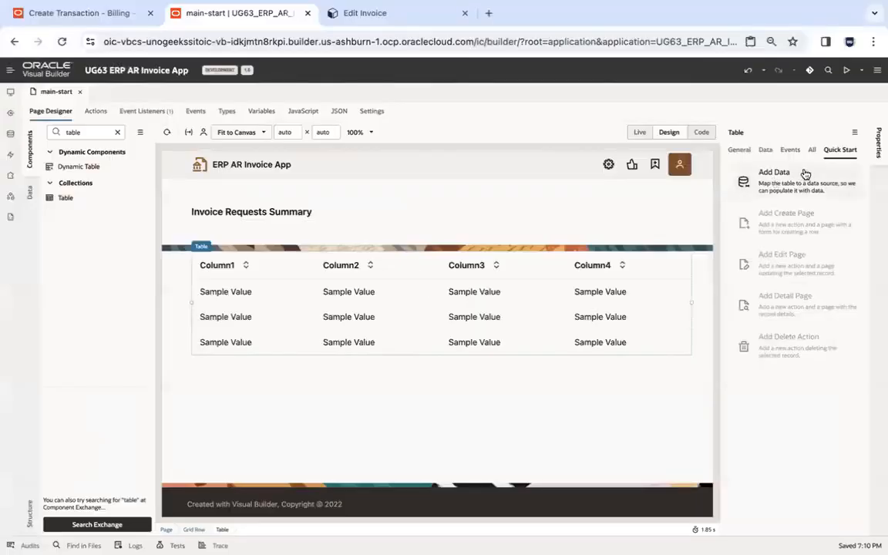
Start adding data to the table with the Invoice business object as its source and proceed to data binding.
click(806, 175)
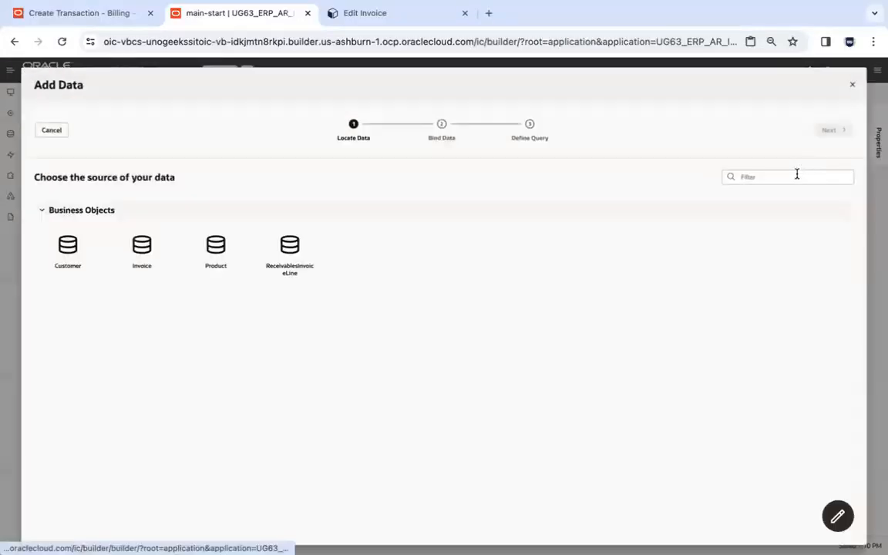
click(153, 242)
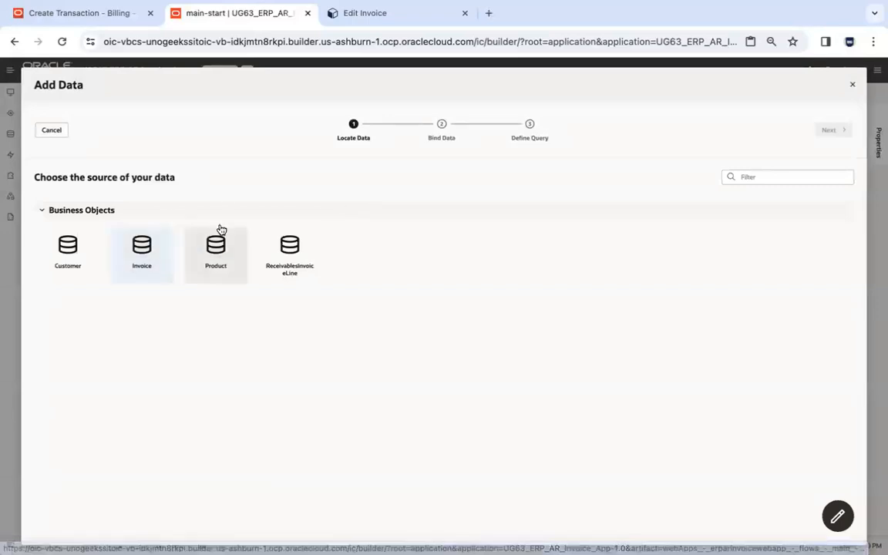
click(832, 131)
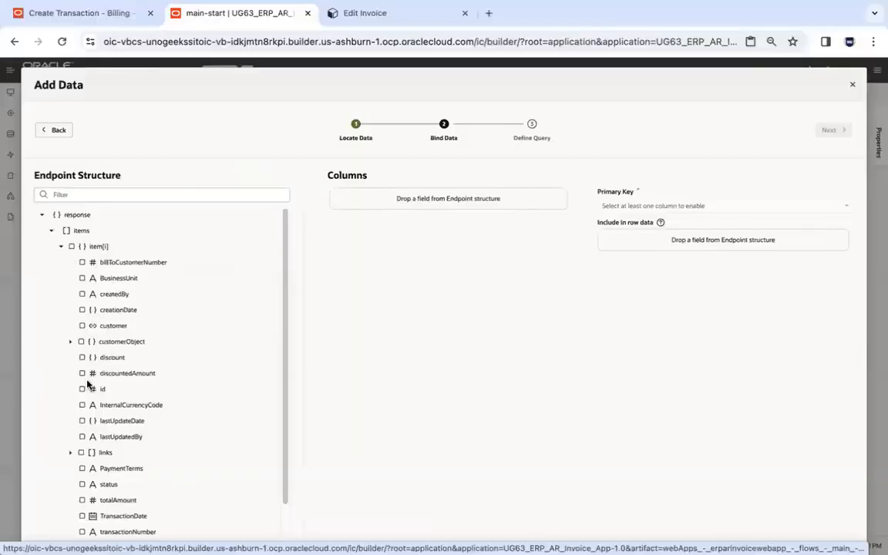
Bind the table columns to id, billToCustomerNumber, BusinessUnit, status, transactionNumber, totalAmount, discount and discountedAmount in that order.
click(82, 388)
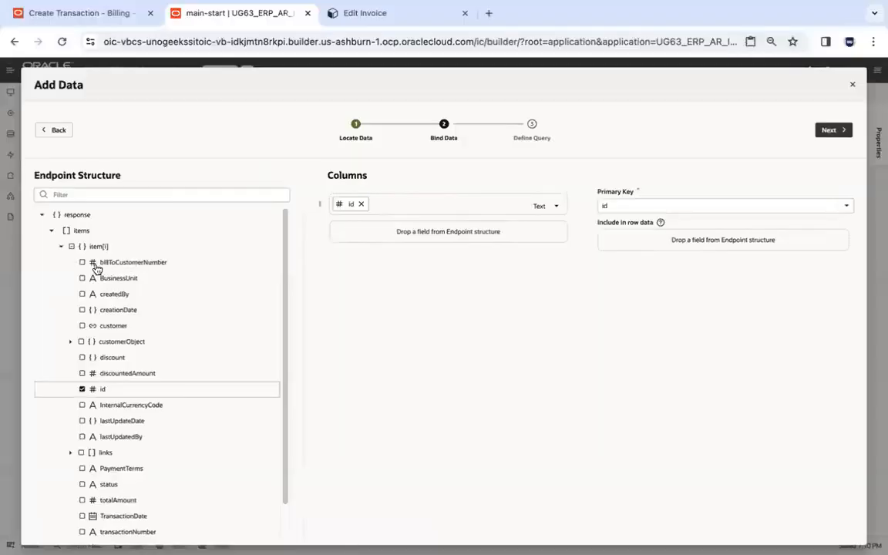
click(82, 263)
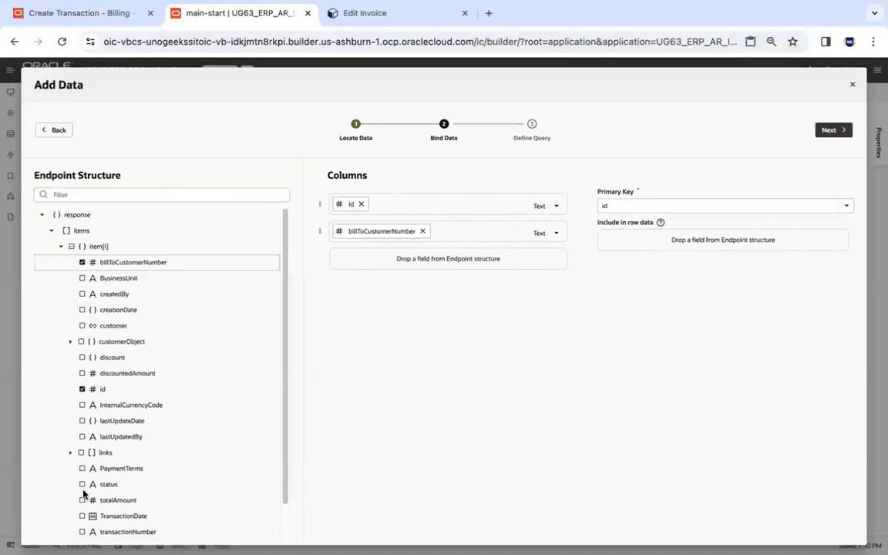
click(82, 279)
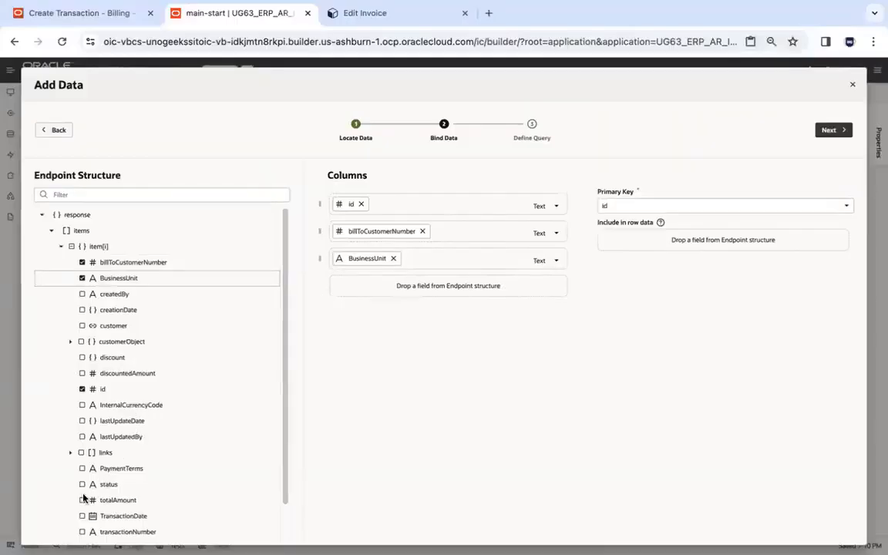
click(82, 485)
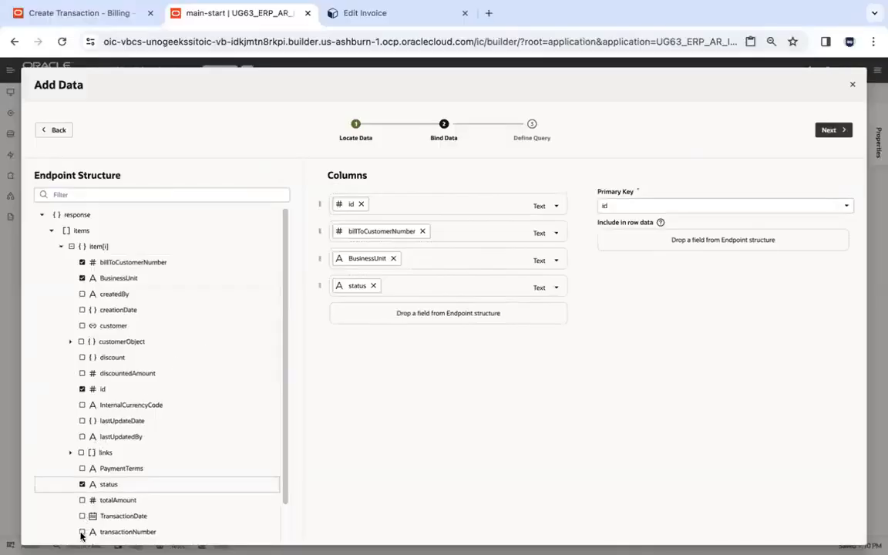
click(82, 532)
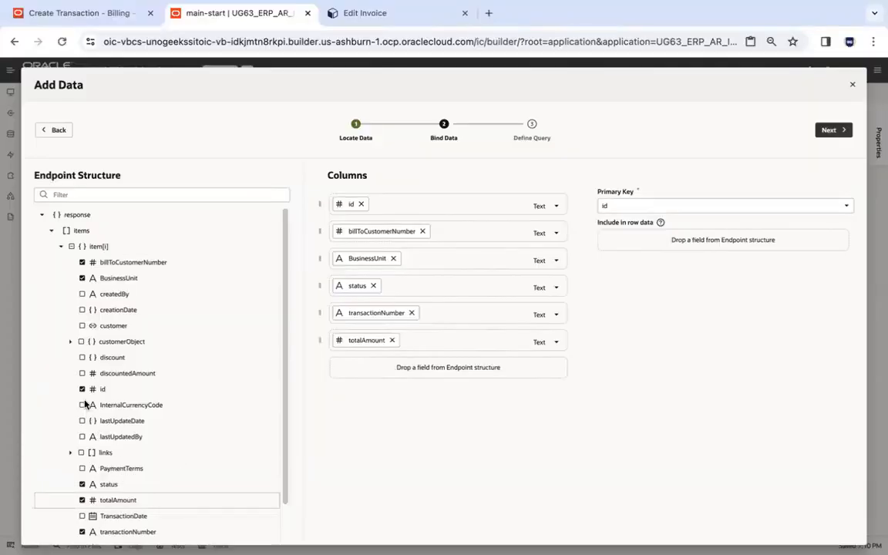
click(81, 357)
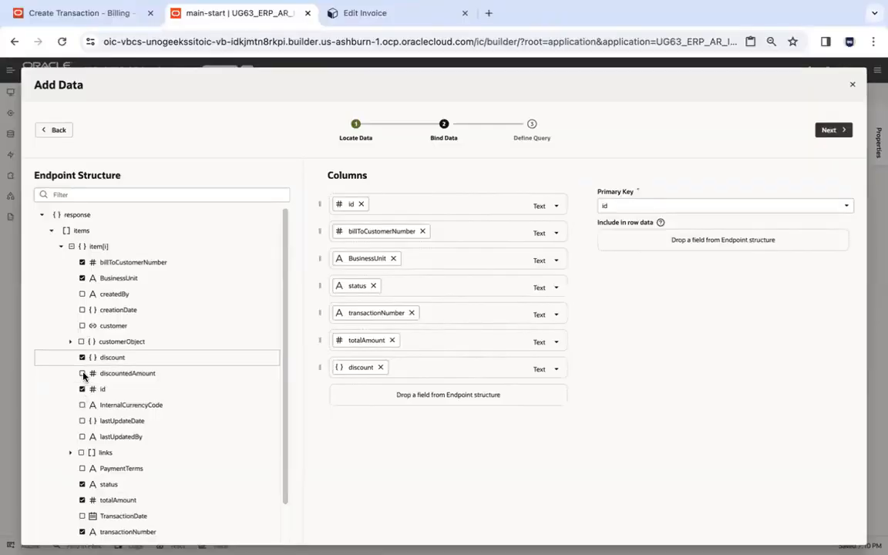
click(83, 374)
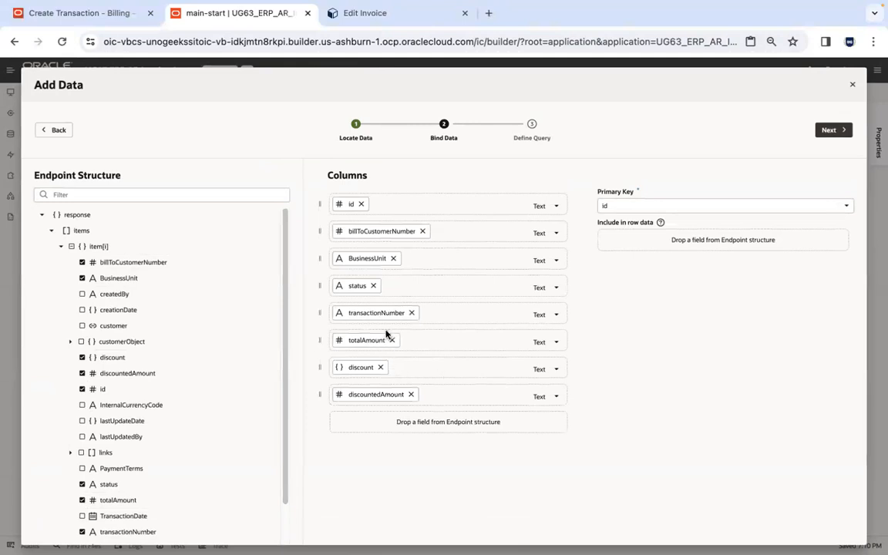
Set the totalAmount and discountedAmount columns to display as Currency and the discount column as Percent.
click(556, 343)
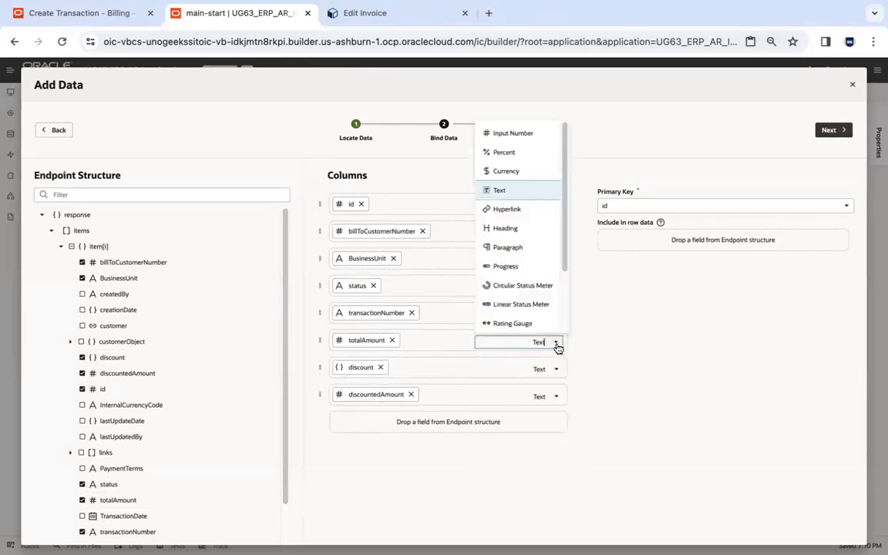
click(522, 171)
click(555, 398)
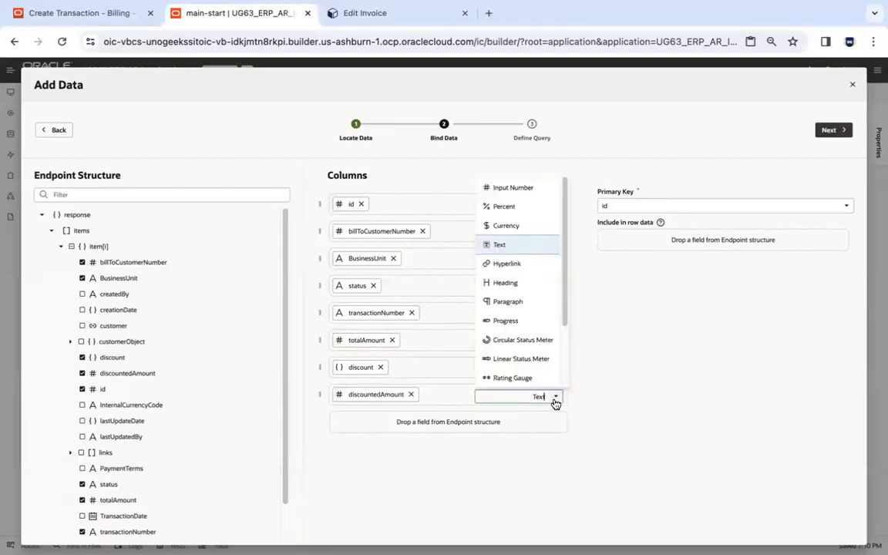
click(538, 225)
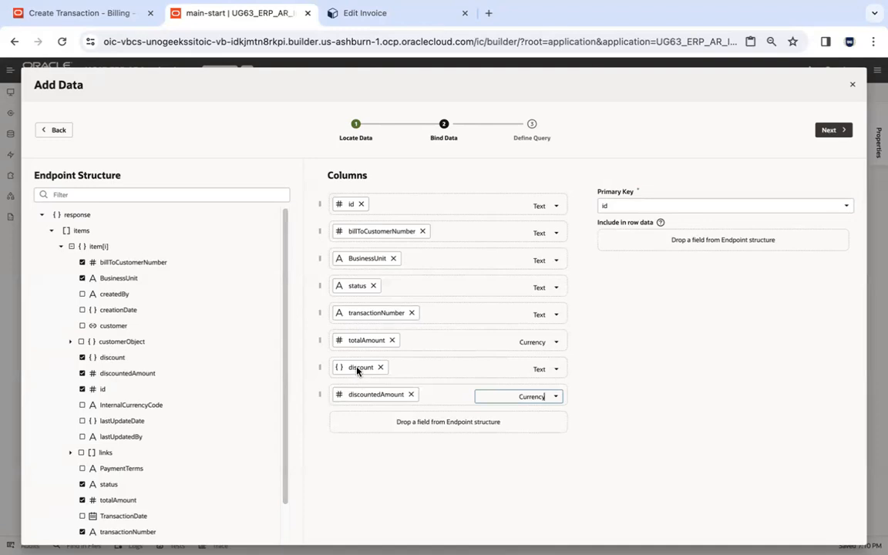
click(555, 374)
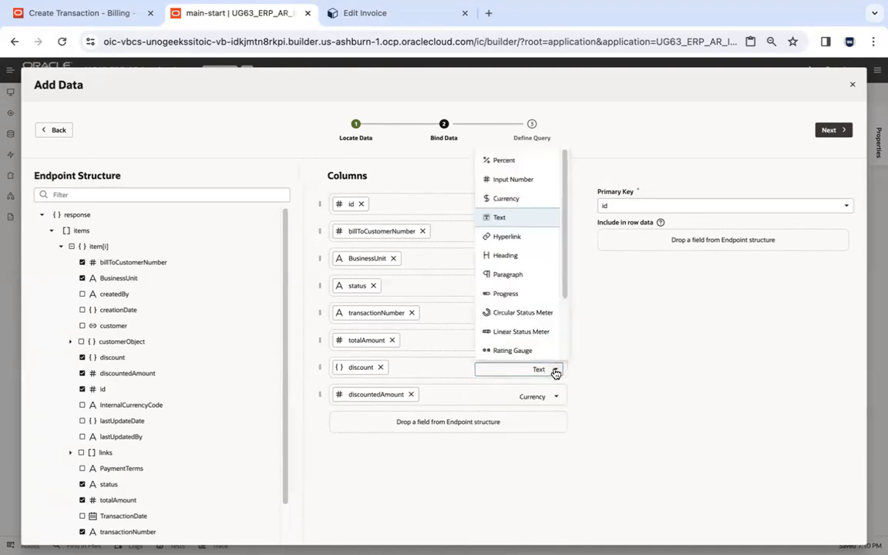
click(518, 163)
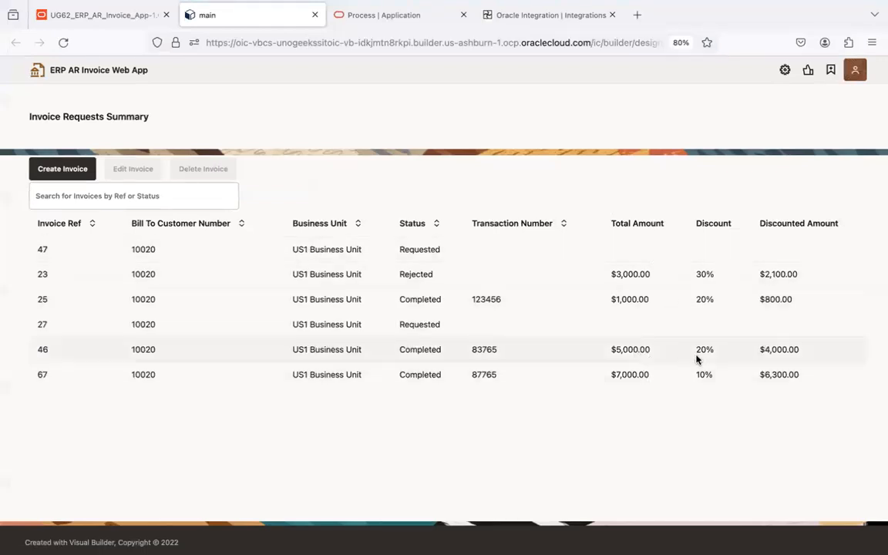
Open invoice 46 for editing in the UG62 app preview in Firefox and change its discount to check the discounted amount.
click(159, 350)
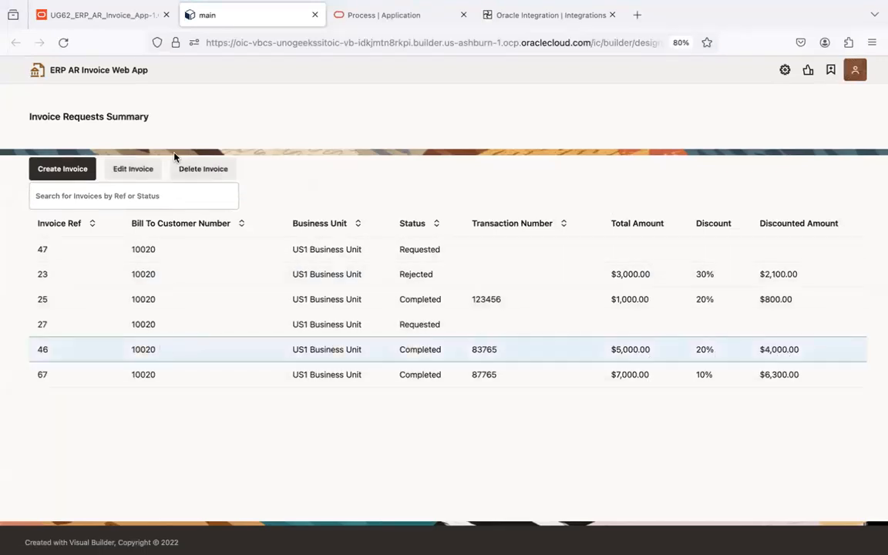
click(135, 170)
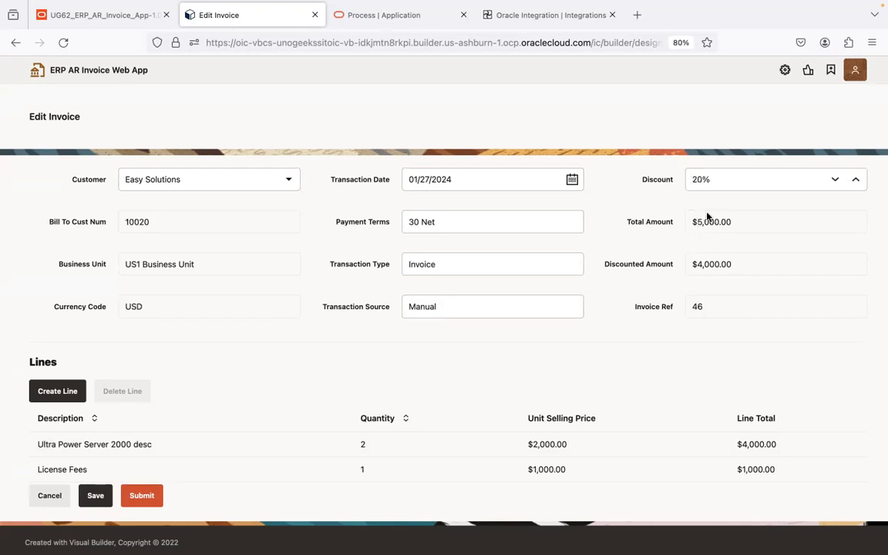
click(696, 179)
key(BackSpace)
text(1)
key(Tab)
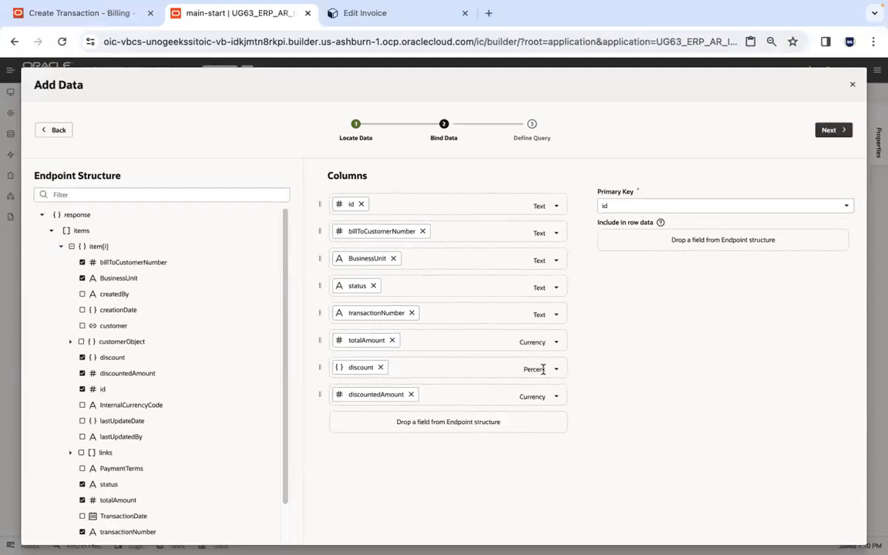
Check the discounted amount in the UG62 preview in Firefox, proceed to the table's query definition, and cancel the invoice edit in Firefox.
key(ctrl+Left)
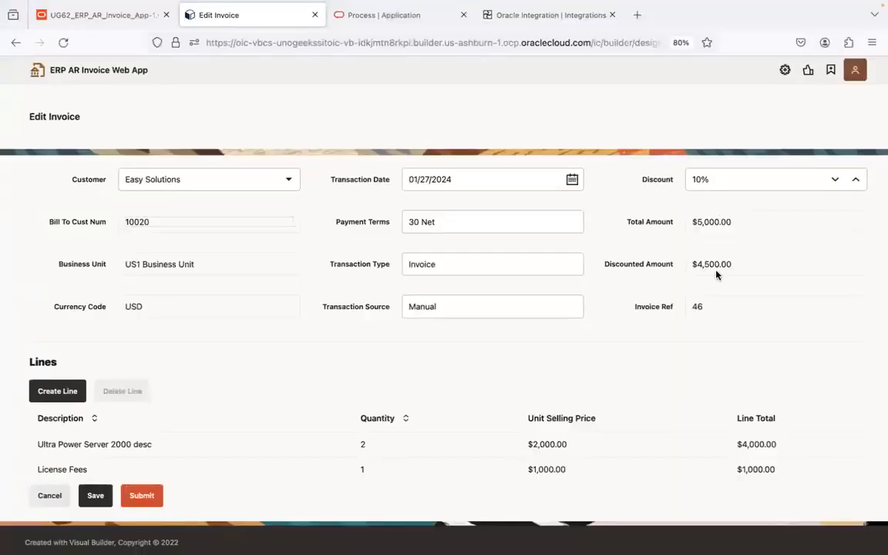
key(ctrl+Right)
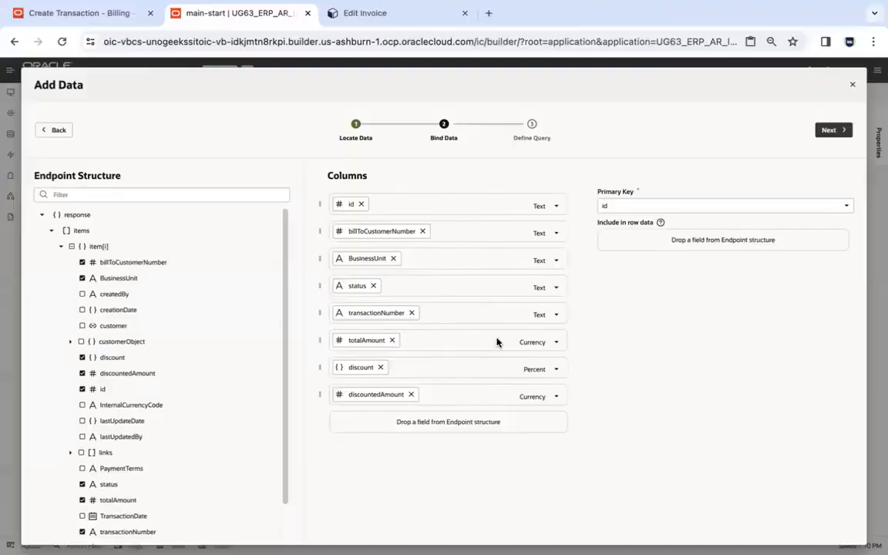
click(836, 131)
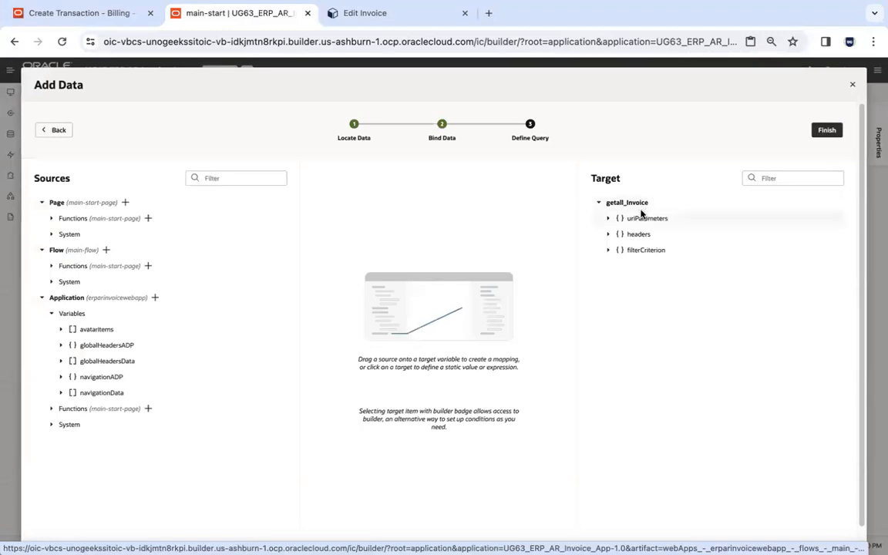
key(super+Tab)
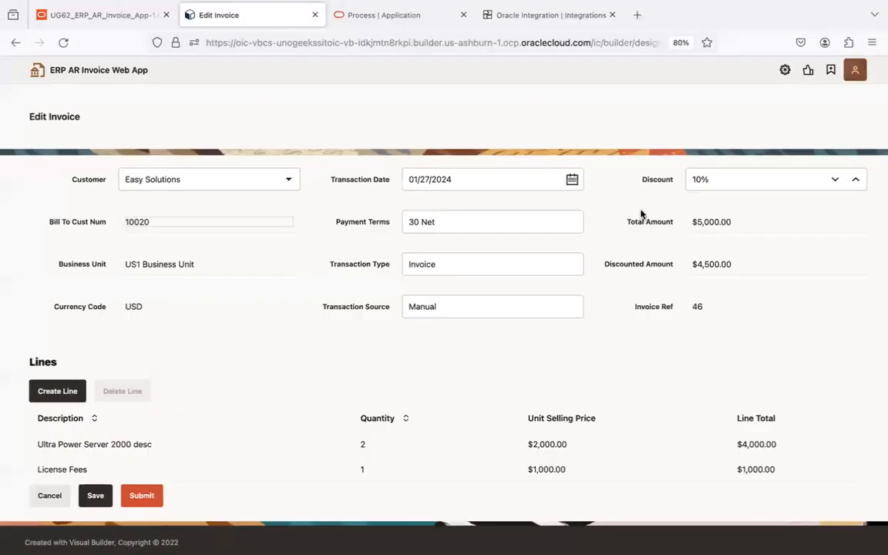
click(43, 500)
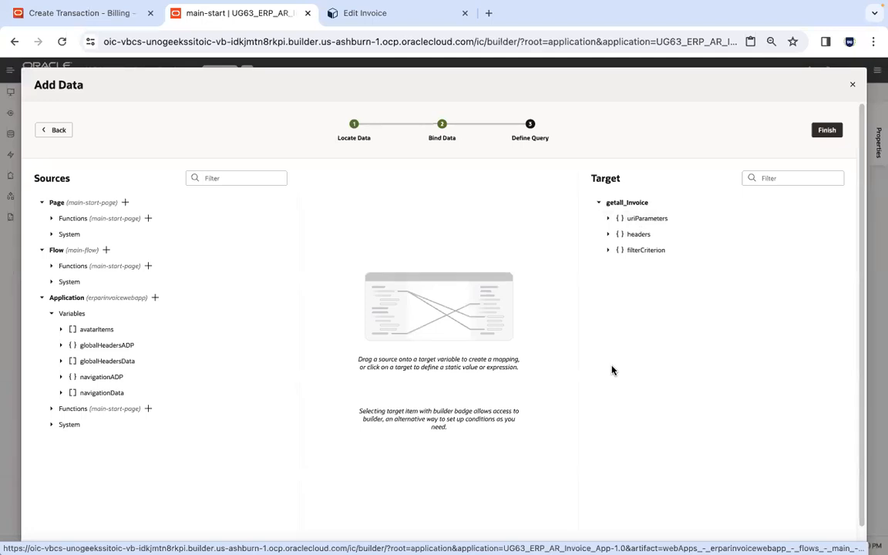
Add a filterCriterion condition to the Invoice query on the createdBy attribute with the operator equals ($eq).
click(645, 252)
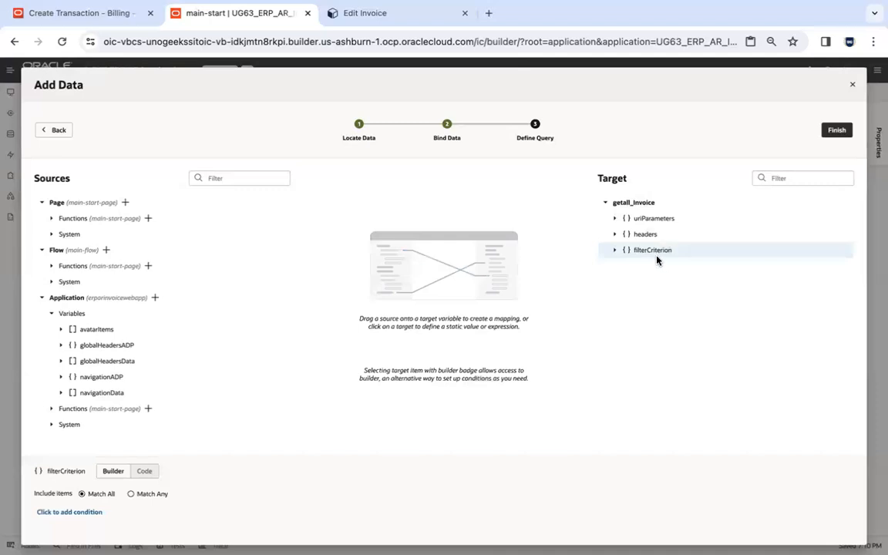
click(78, 513)
click(92, 508)
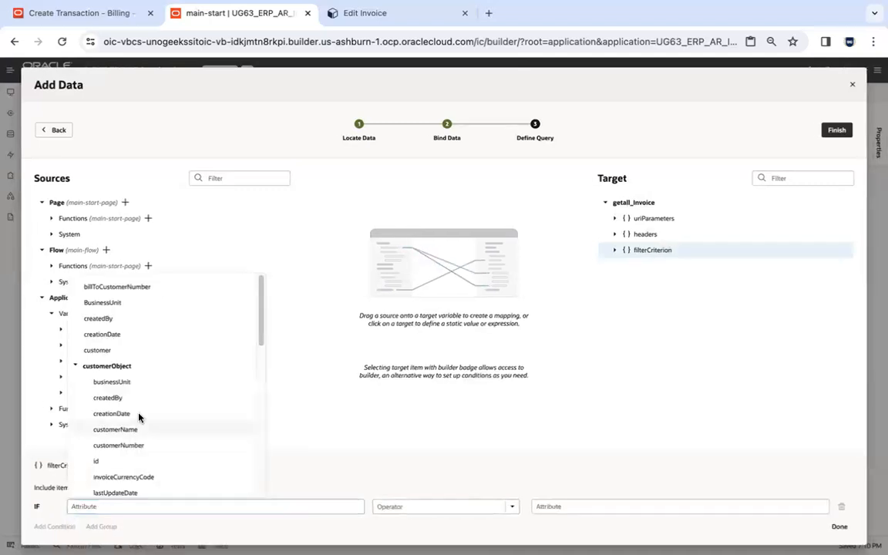
click(137, 505)
text(created)
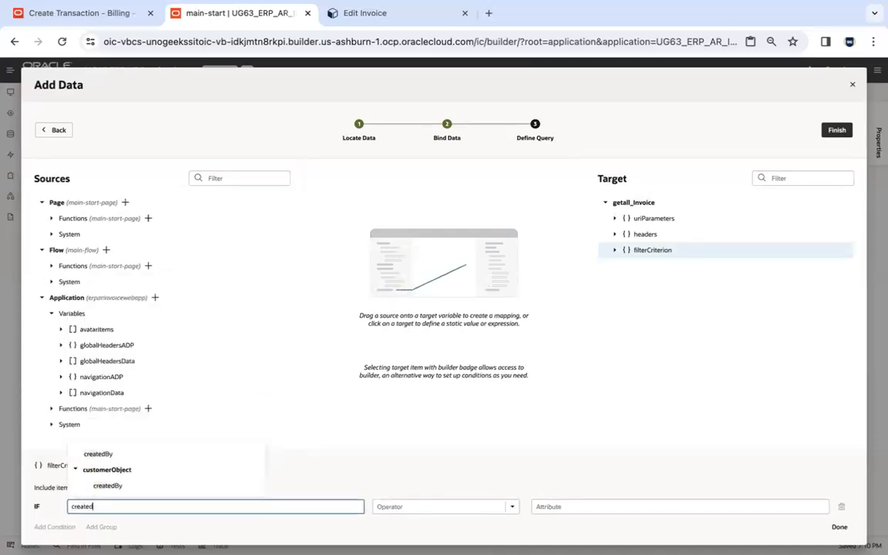
click(110, 455)
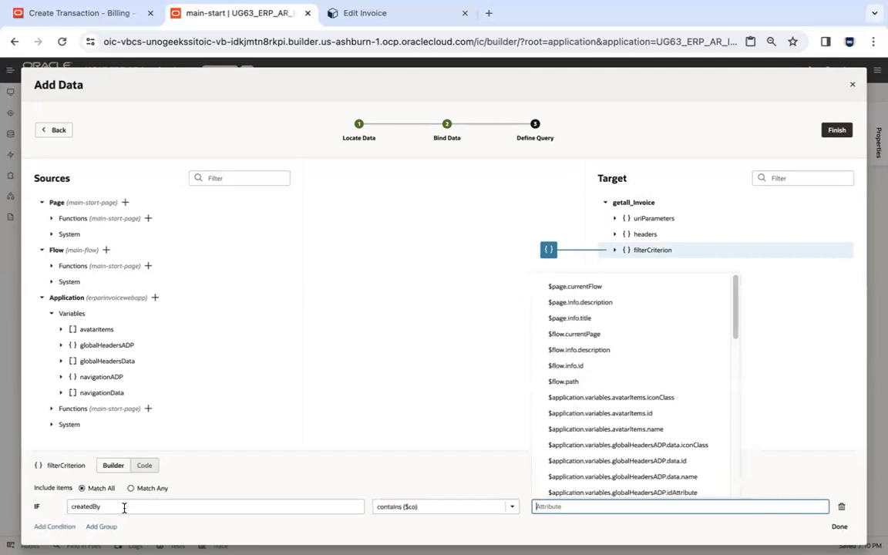
click(507, 506)
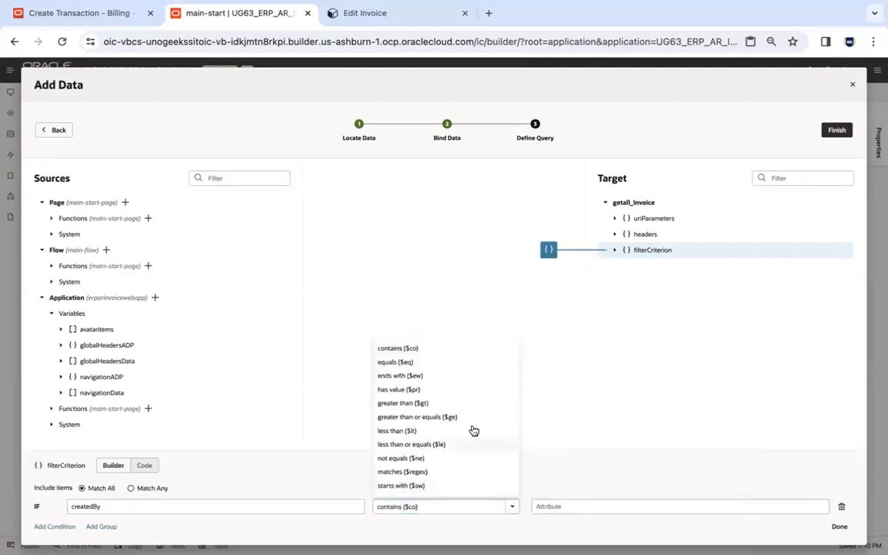
click(451, 366)
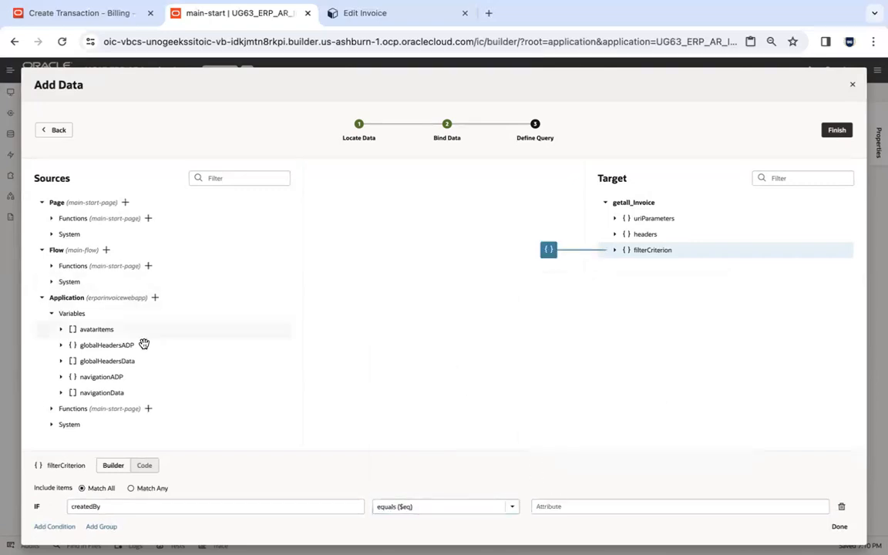
Expand the application's system User variables and look through the attribute suggestions for the condition's comparison value.
click(51, 425)
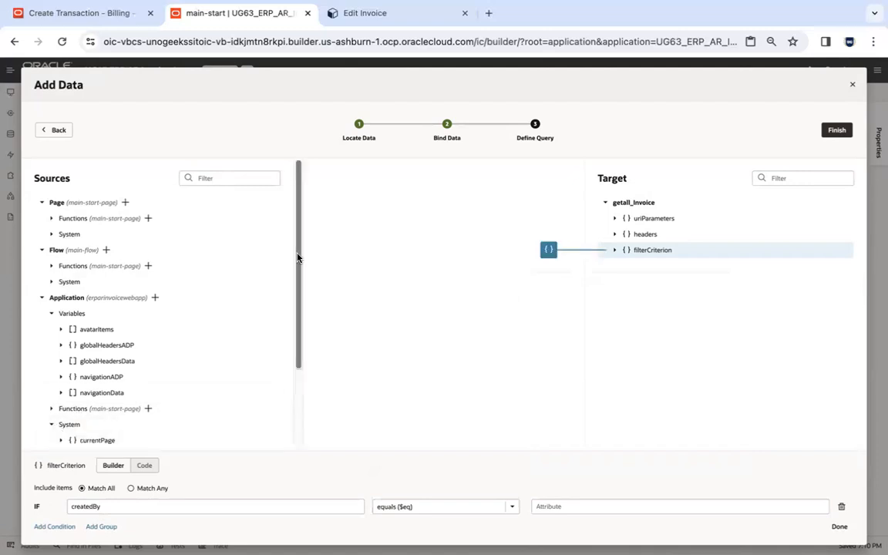
drag(298, 256, 297, 432)
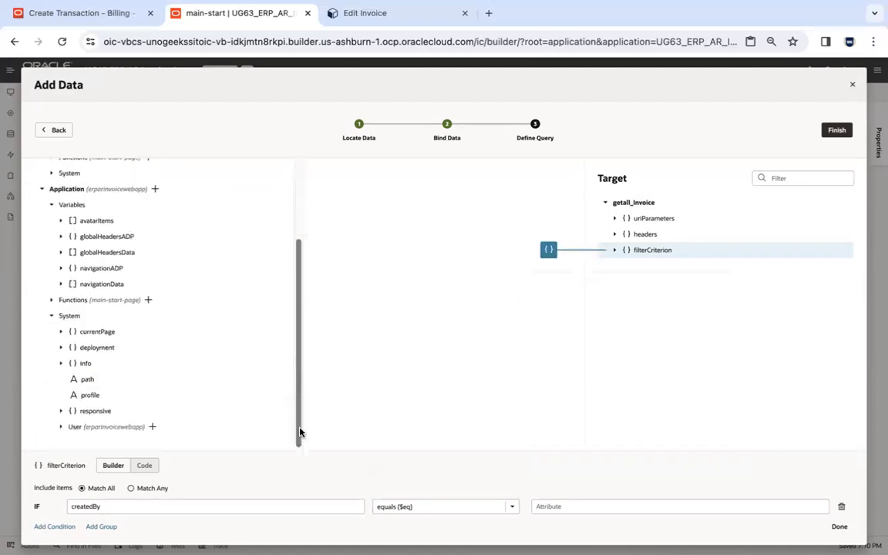
click(60, 428)
drag(297, 288, 298, 391)
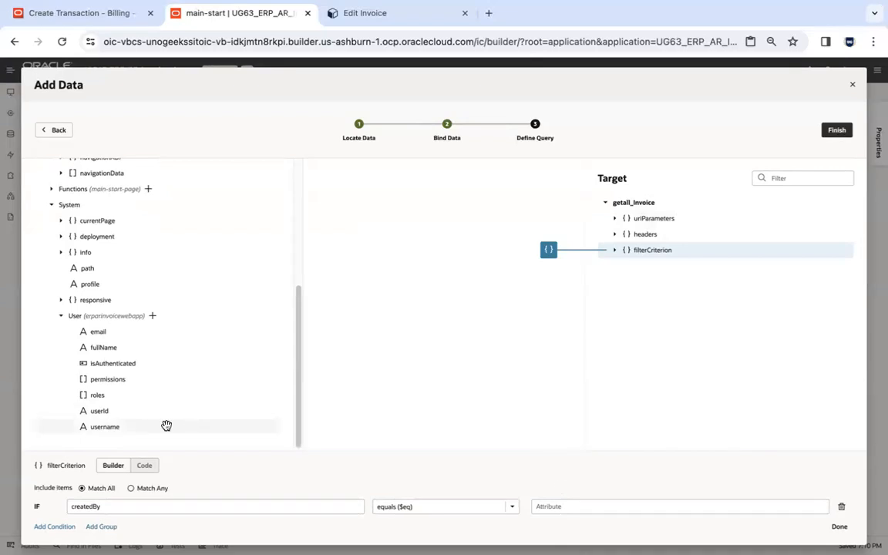
click(577, 506)
key(Escape)
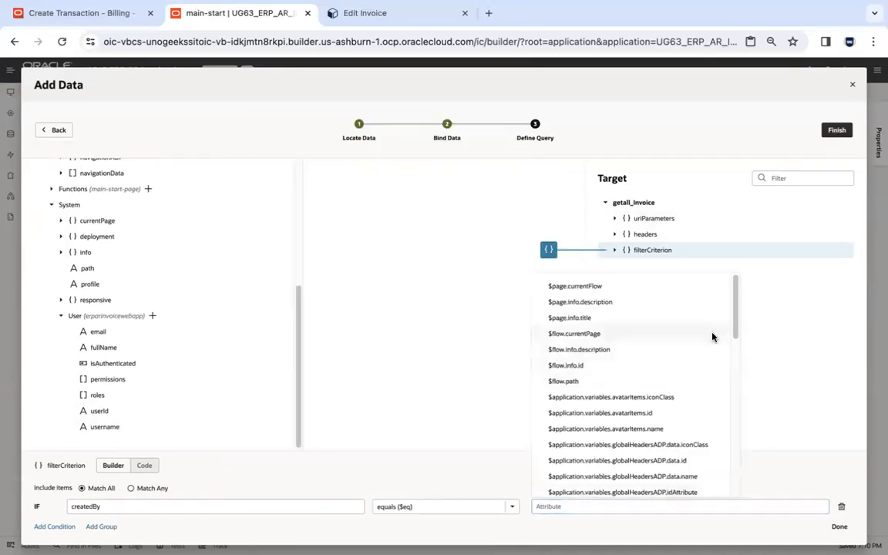
drag(736, 295, 751, 280)
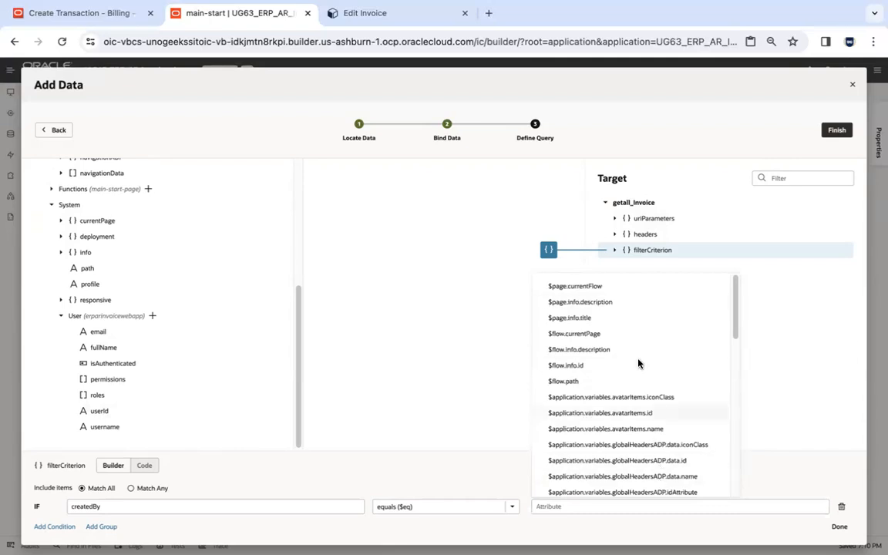
drag(733, 322, 738, 480)
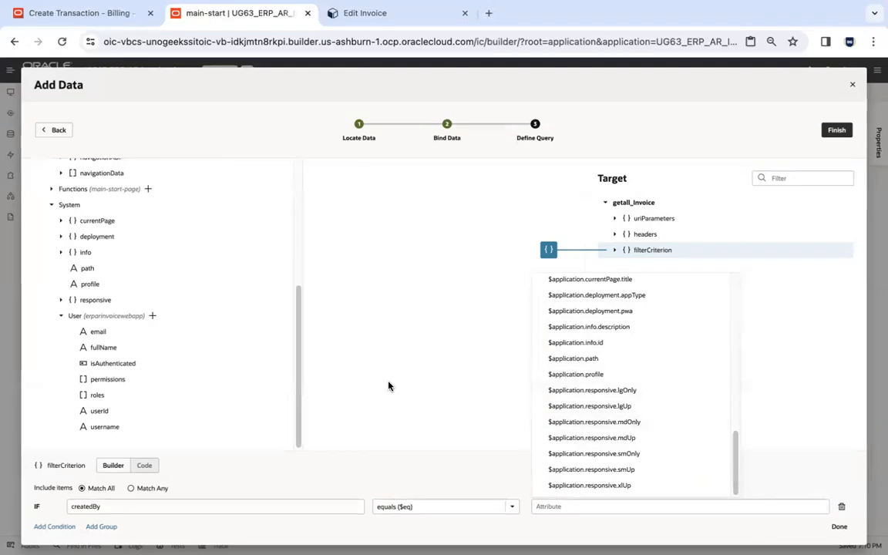
Map the User username variable to uriParameters to copy its expression, and clear that mapping again.
drag(109, 427, 638, 219)
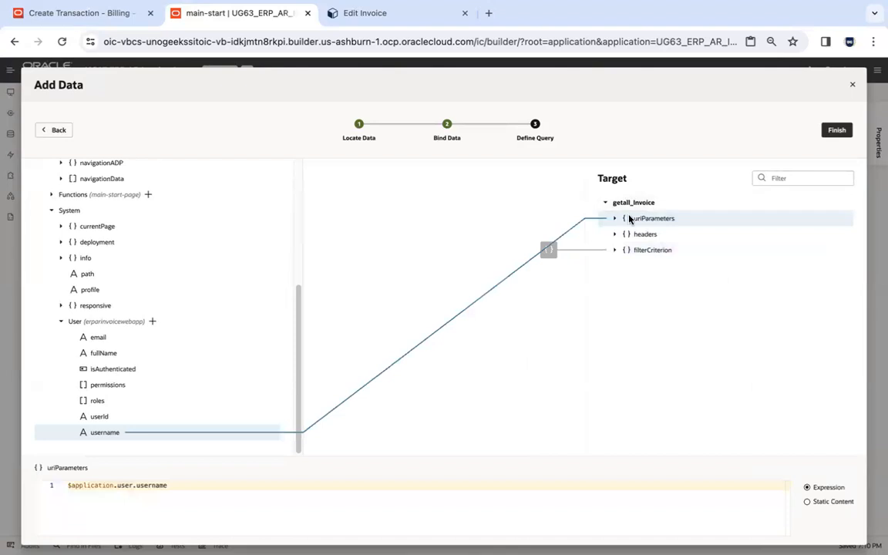
click(287, 487)
key(ctrl+a)
key(ctrl+c)
key(BackSpace)
Set the createdBy condition of filterCriterion to equal $application.user.username and finish adding the data to the table.
click(647, 251)
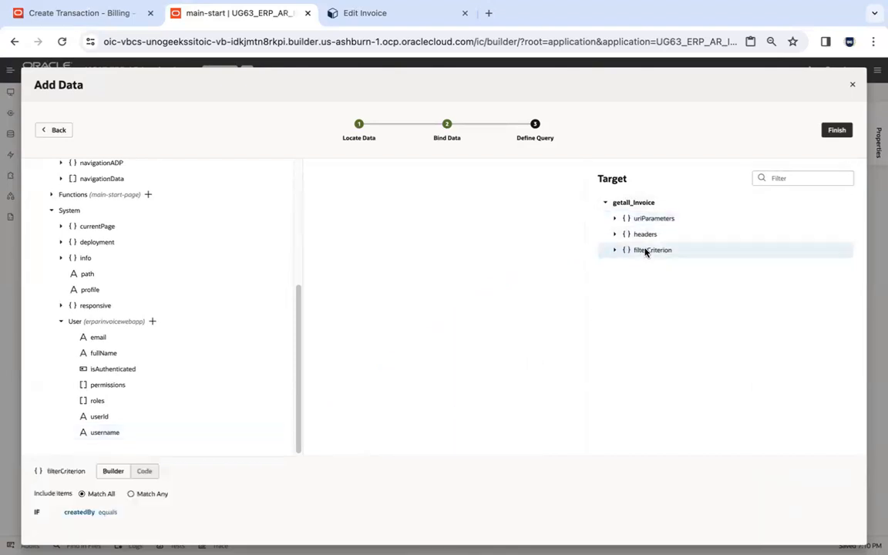
click(97, 513)
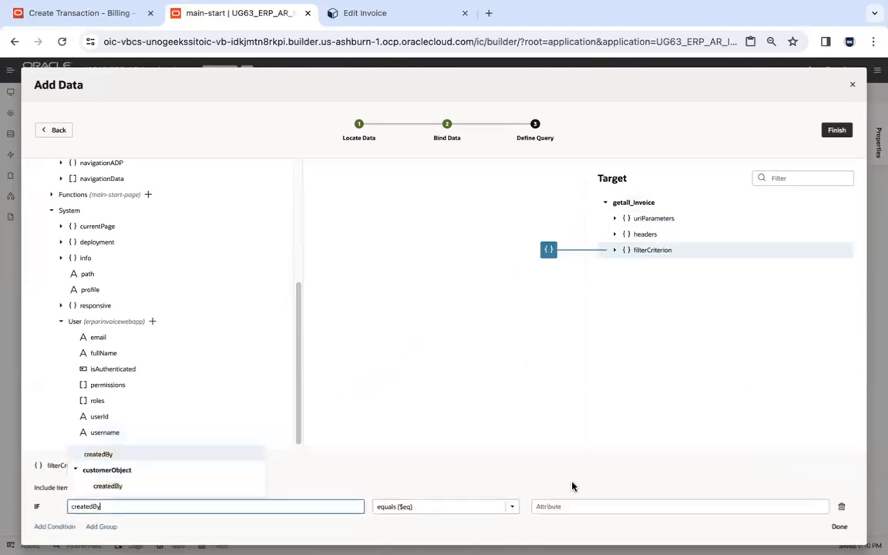
click(576, 506)
key(ctrl+v)
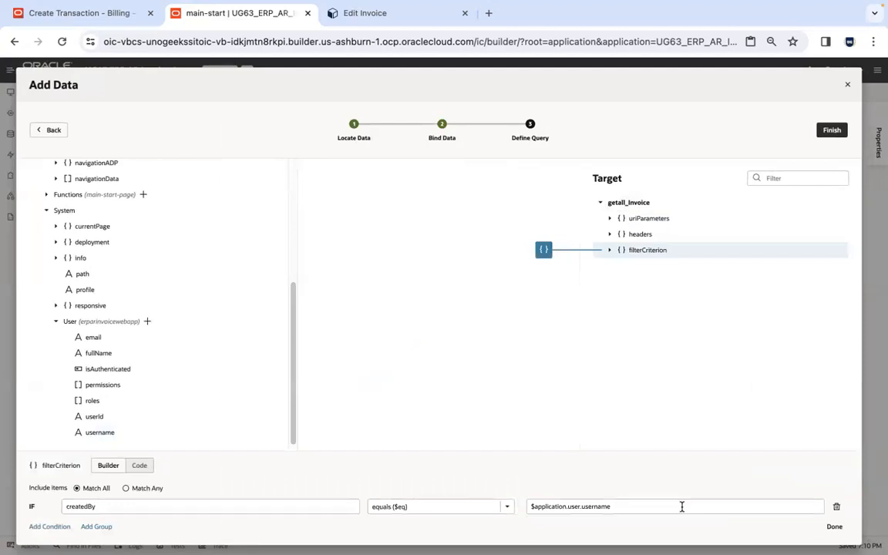
click(836, 528)
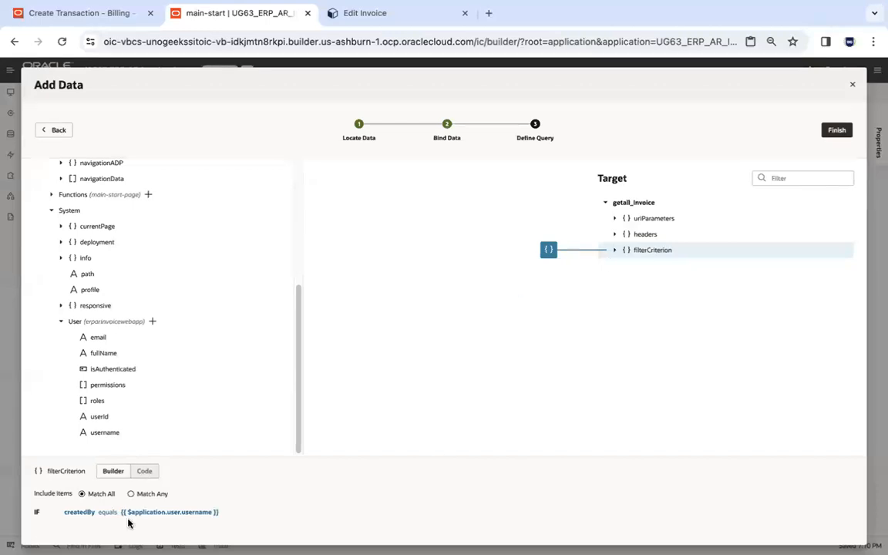
click(839, 131)
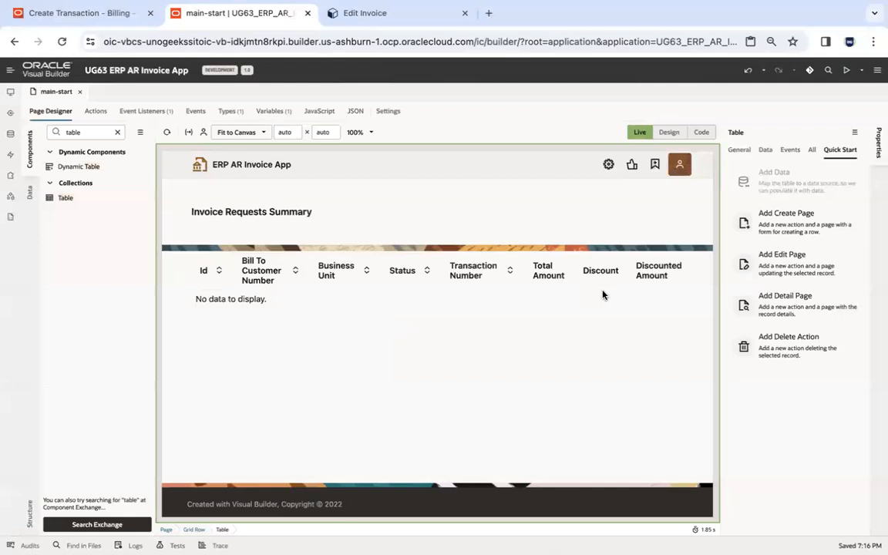
Switch the main-start page to Design mode and open the Invoice business object's data with the object list collapsed.
click(669, 133)
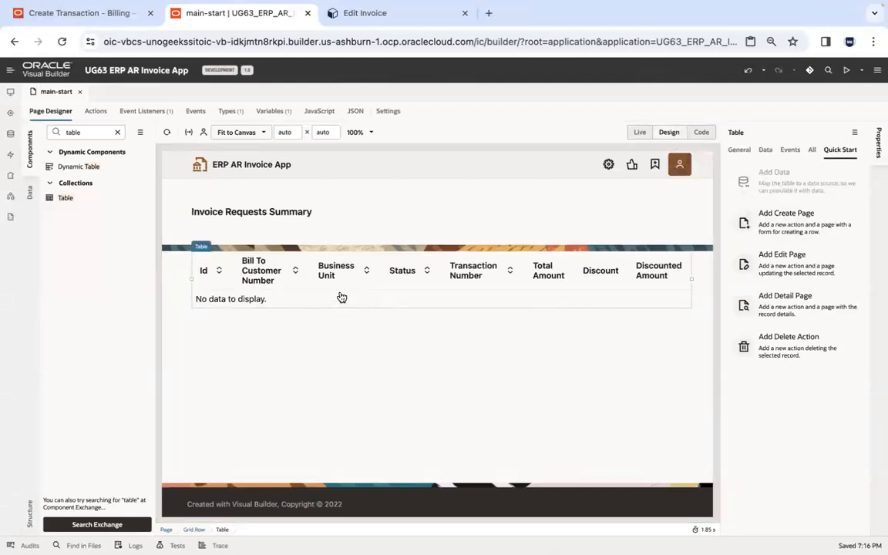
click(10, 133)
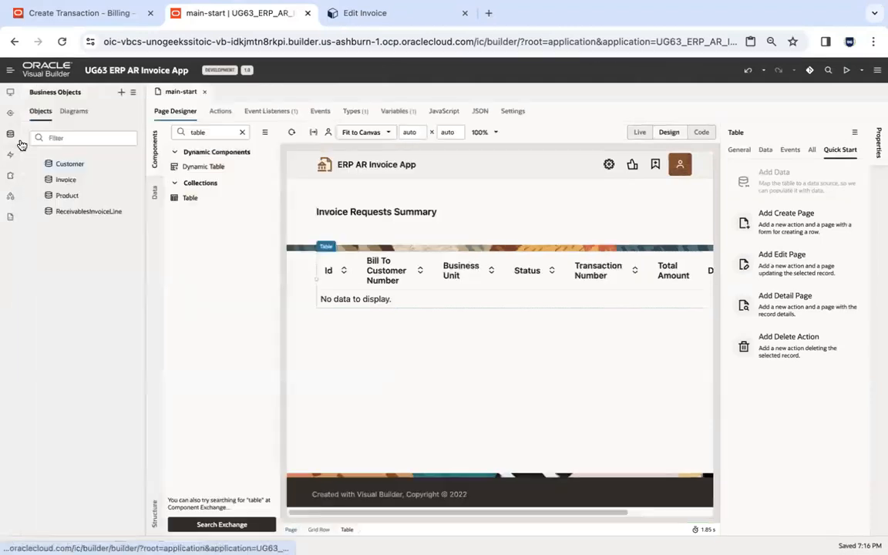
click(60, 182)
click(10, 134)
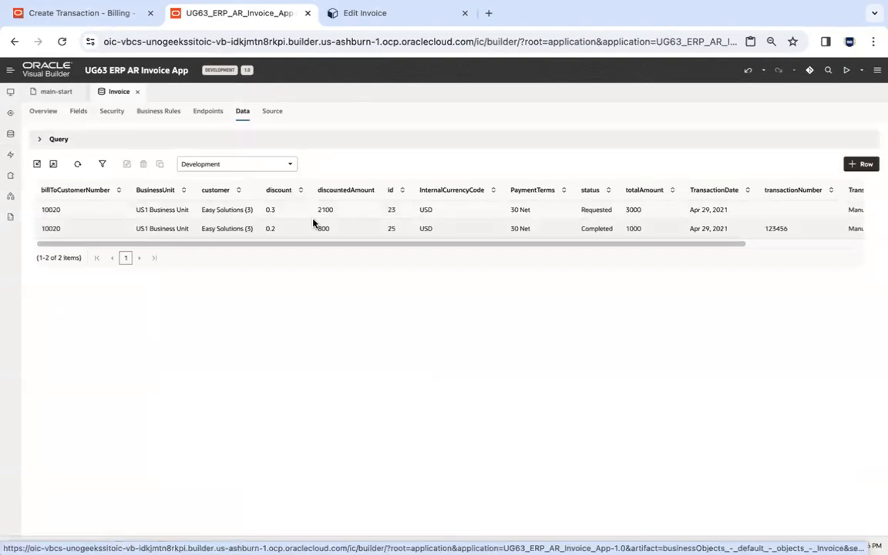
Preview the UG63 ERP AR Invoice App in the browser and close the old UG62 Edit Invoice tab.
click(847, 70)
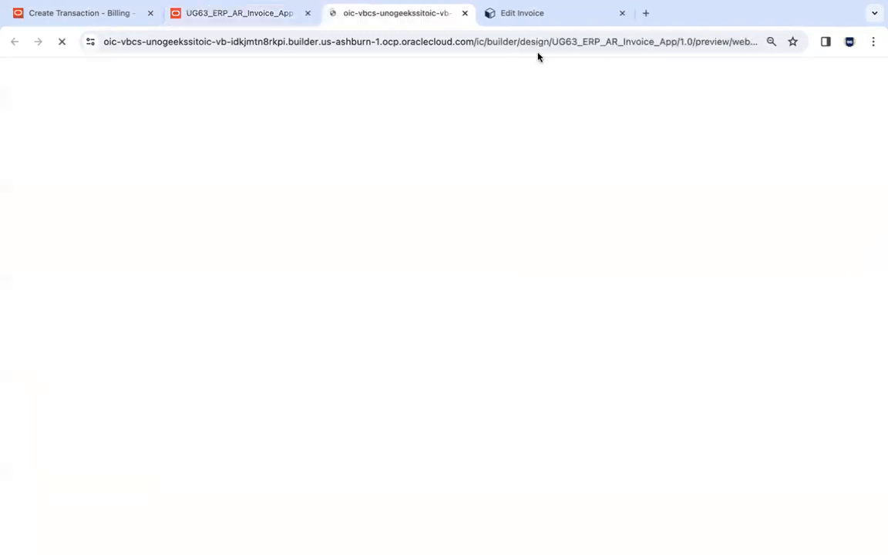
click(622, 21)
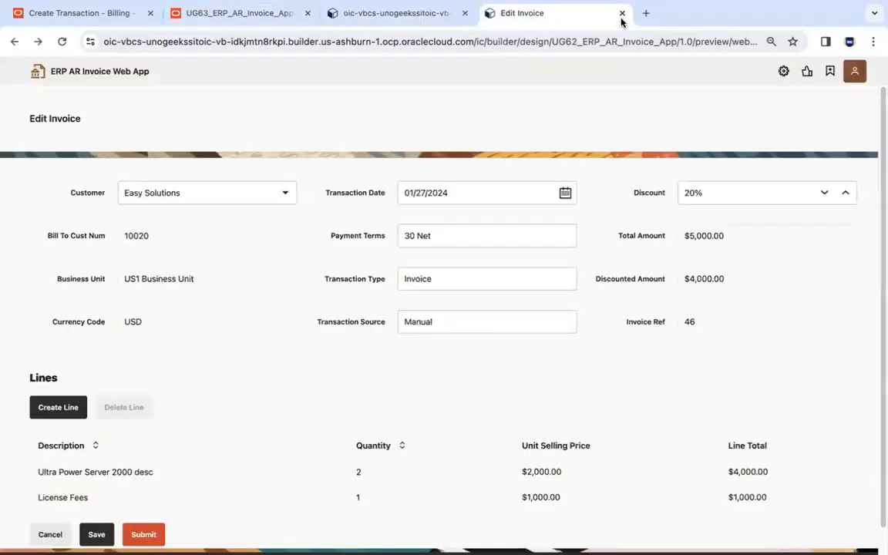
click(621, 14)
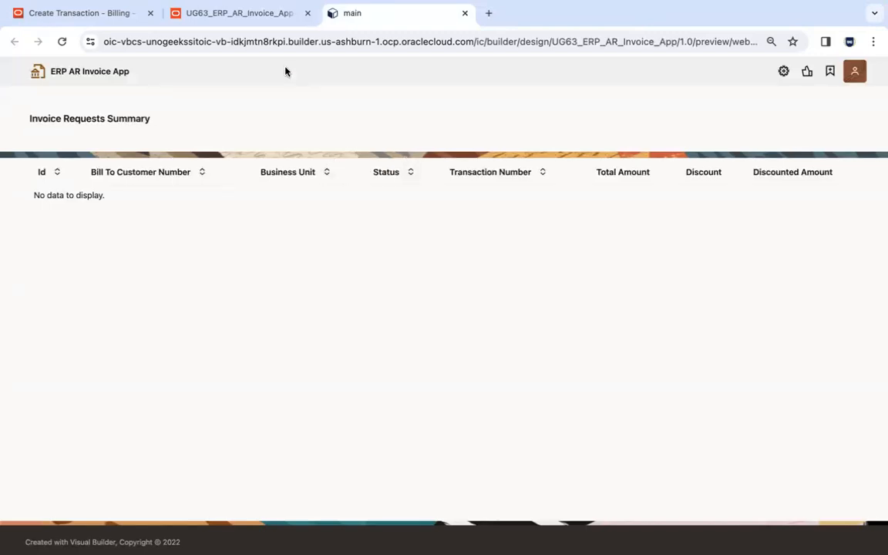
Compare the Invoice business object's rows with the app preview, and review the fields of row 25 in edit mode without saving.
click(255, 14)
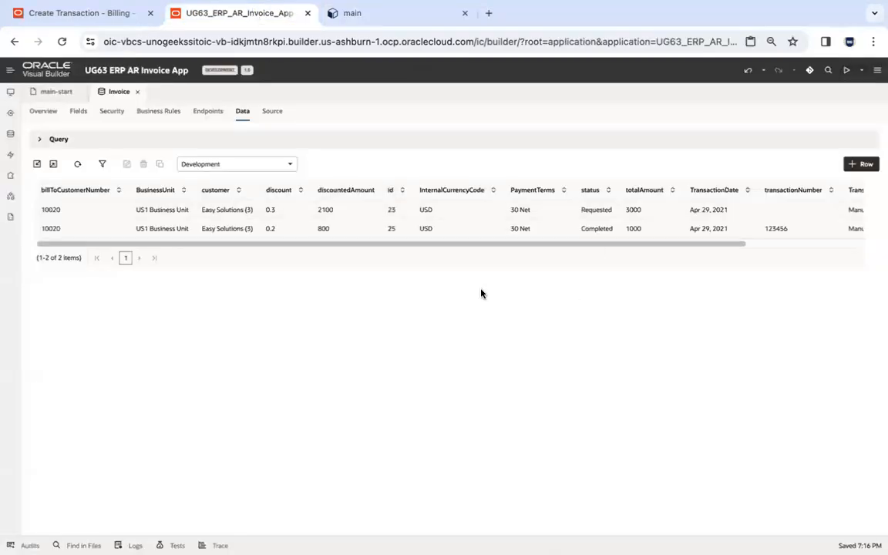
click(486, 210)
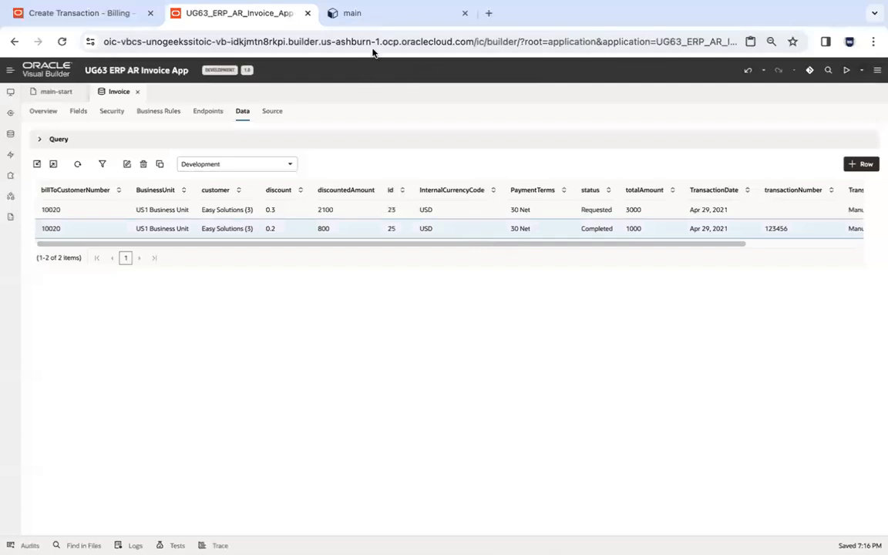
click(368, 22)
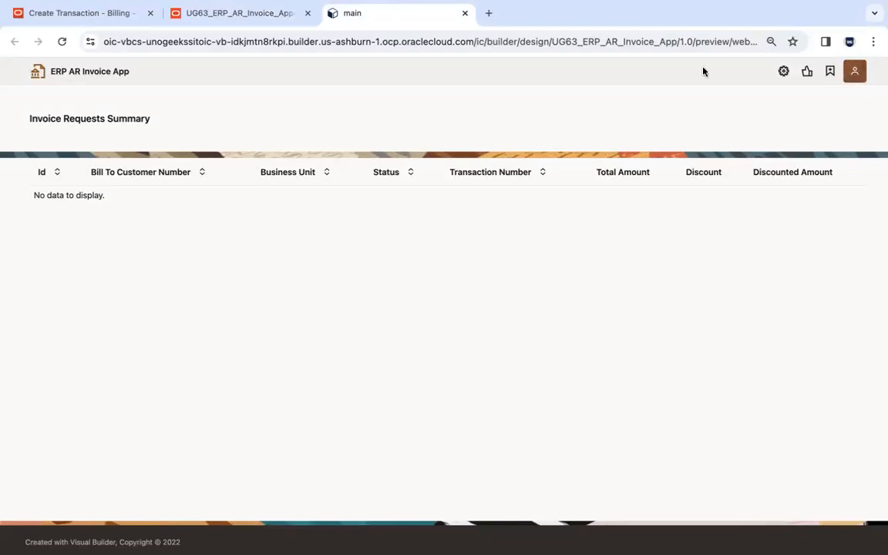
click(245, 15)
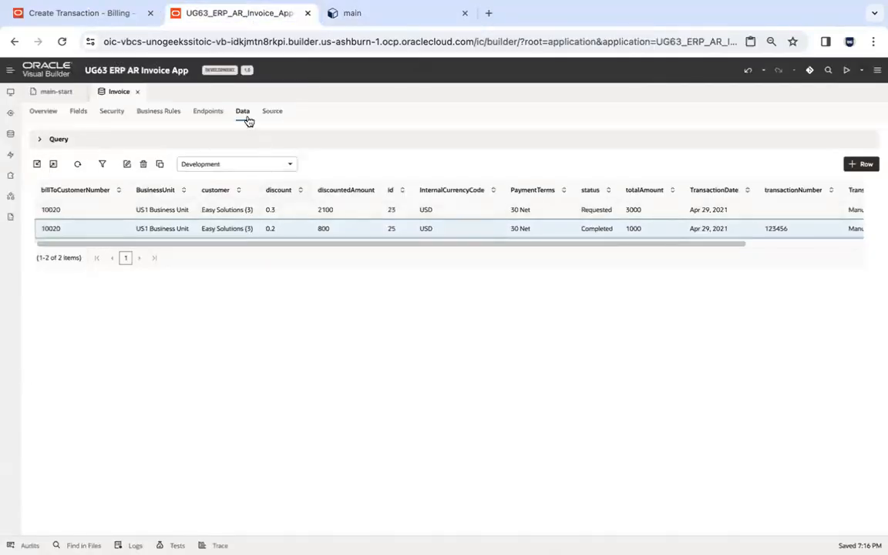
click(126, 164)
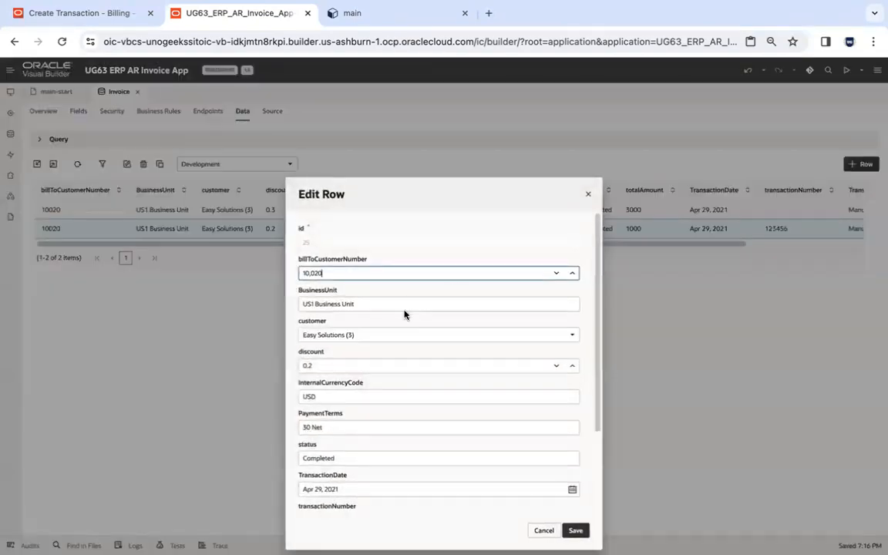
drag(597, 291, 599, 337)
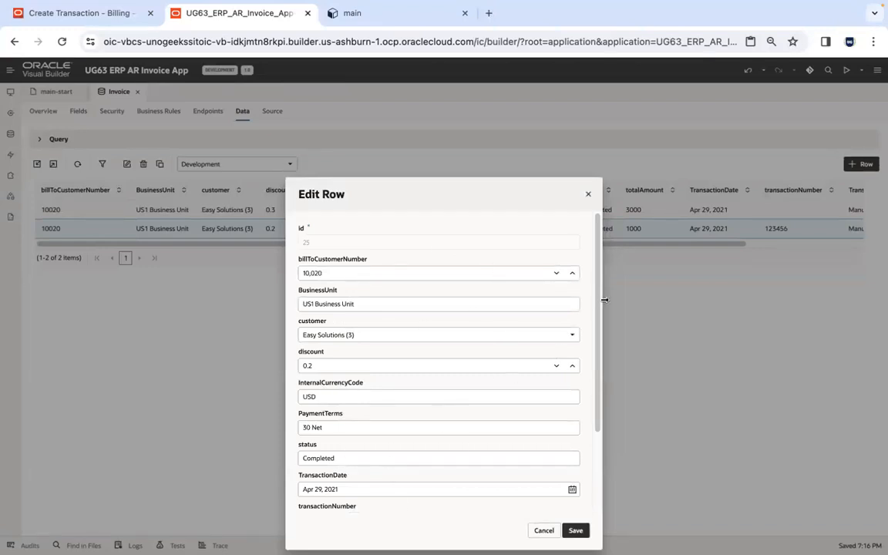
drag(599, 312, 594, 448)
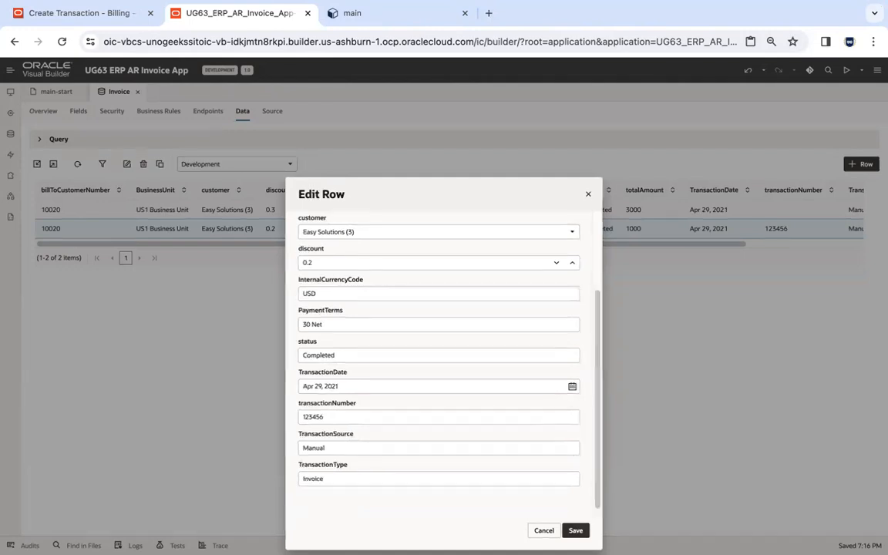
click(544, 533)
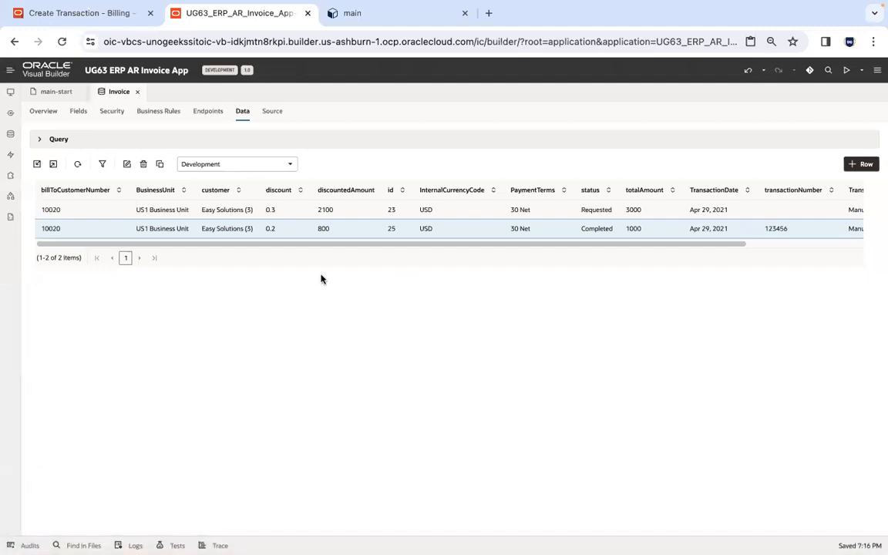
Switch to Oracle SQL Developer and open the recent database connection UG63ATPConn.
key(ctrl+Left)
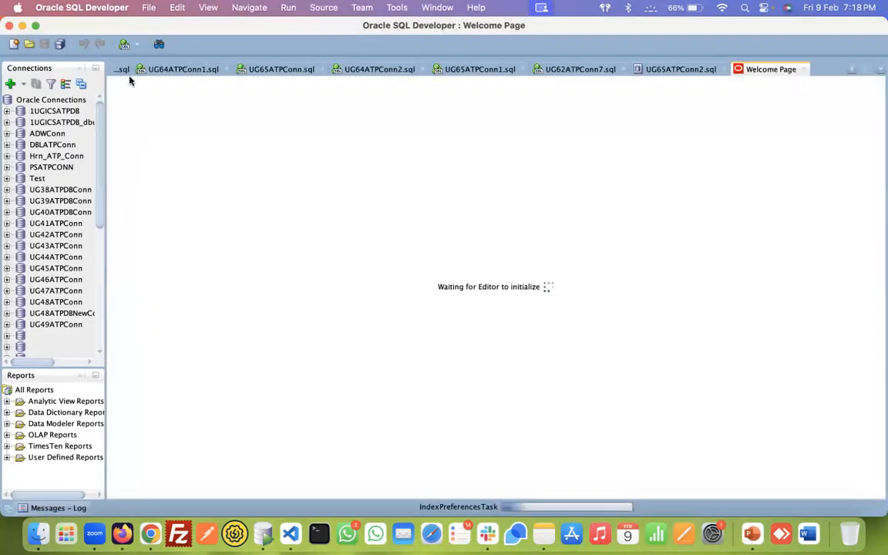
click(36, 26)
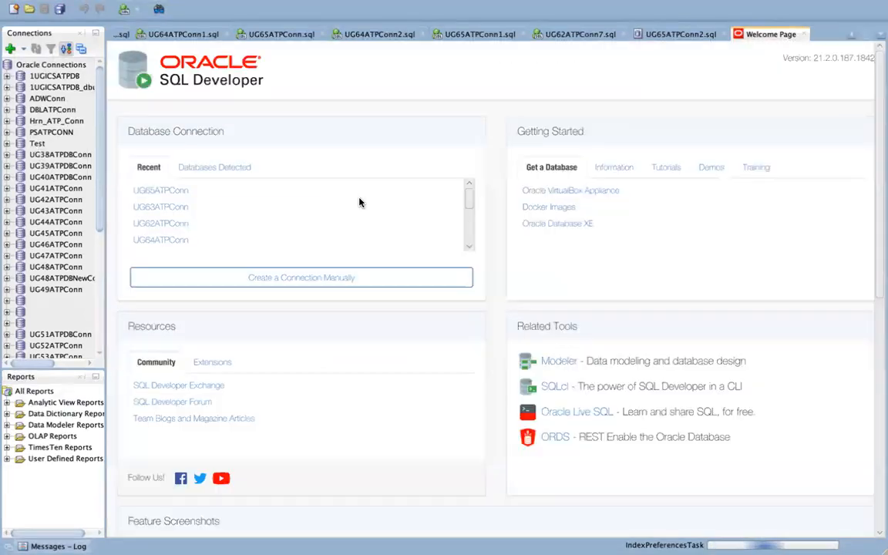
click(171, 208)
Return to Visual Builder and copy the Development Schema name from the application's Business Objects settings.
key(super+Tab)
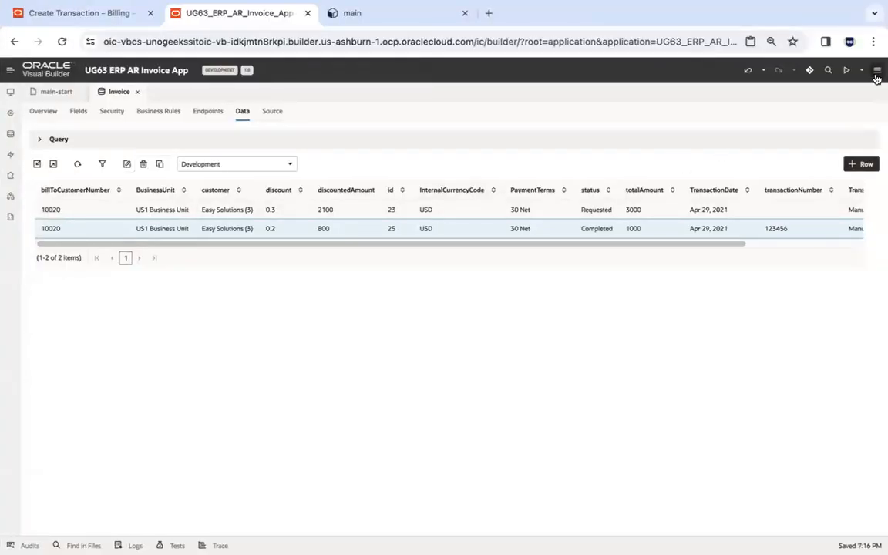
click(877, 70)
click(839, 112)
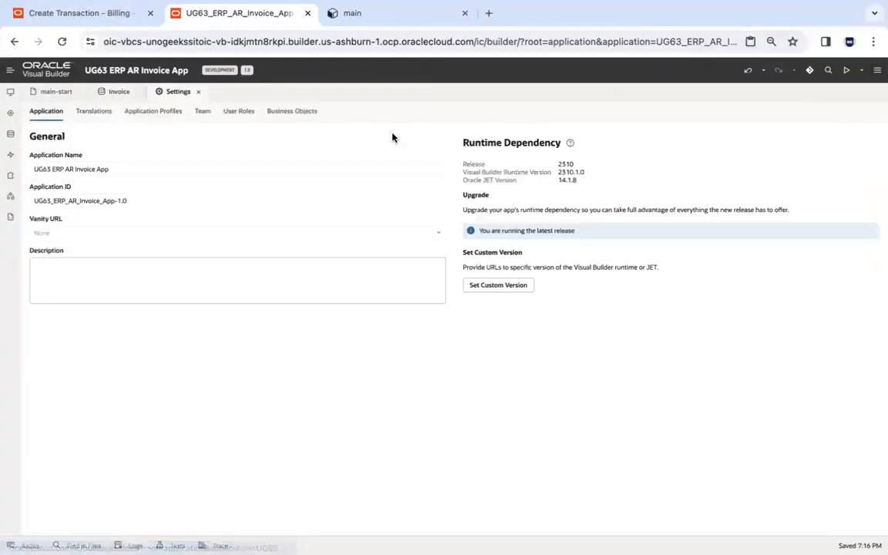
click(290, 112)
double_click(83, 267)
key(ctrl+c)
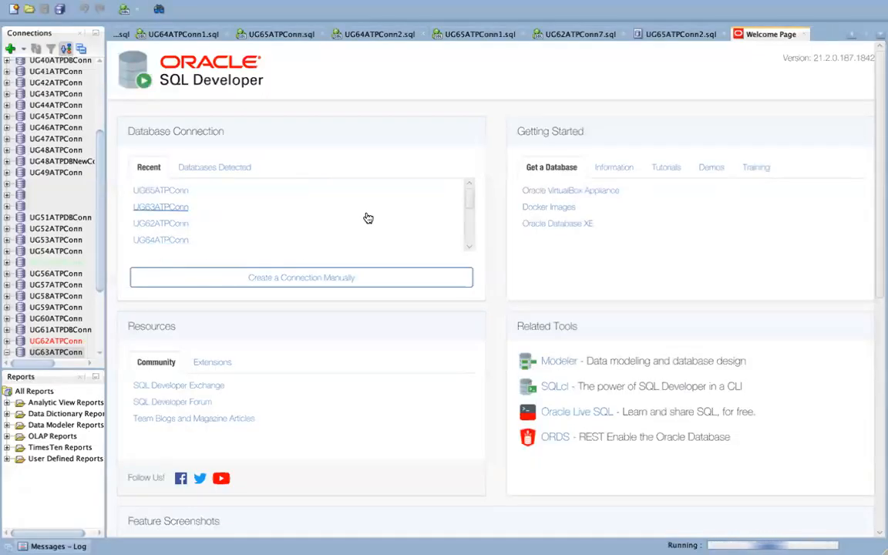
In SQL Developer's UG63ATPConn worksheet, write and run the query select * from VB_VB_NWKANGP8GZ4.invoice;.
text(sele)
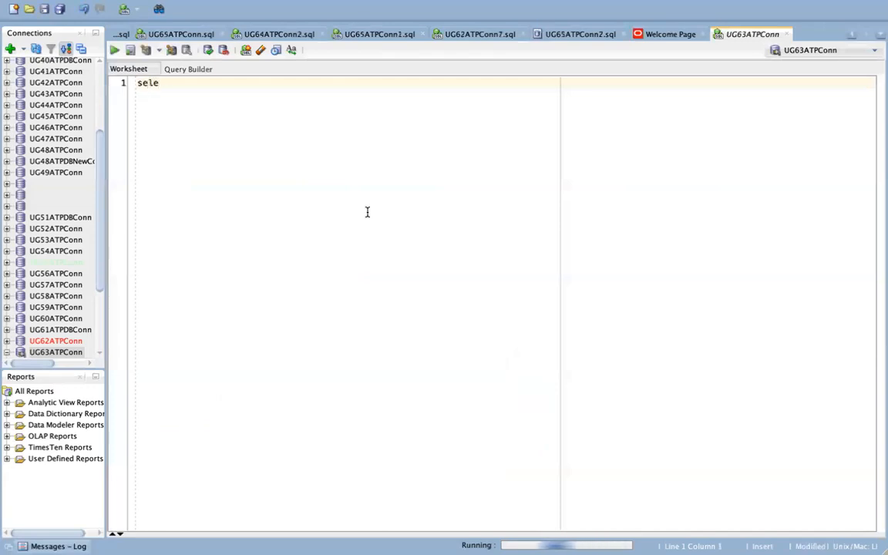
text(ct * from)
key(ctrl+v)
key(Return)
key(BackSpace)
text(.)
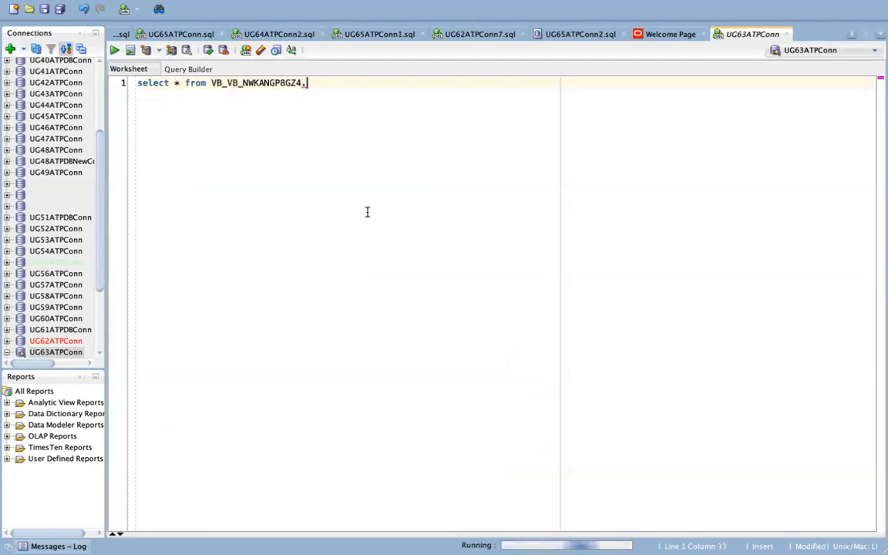
text(inv)
key(BackSpace)
key(BackSpace)
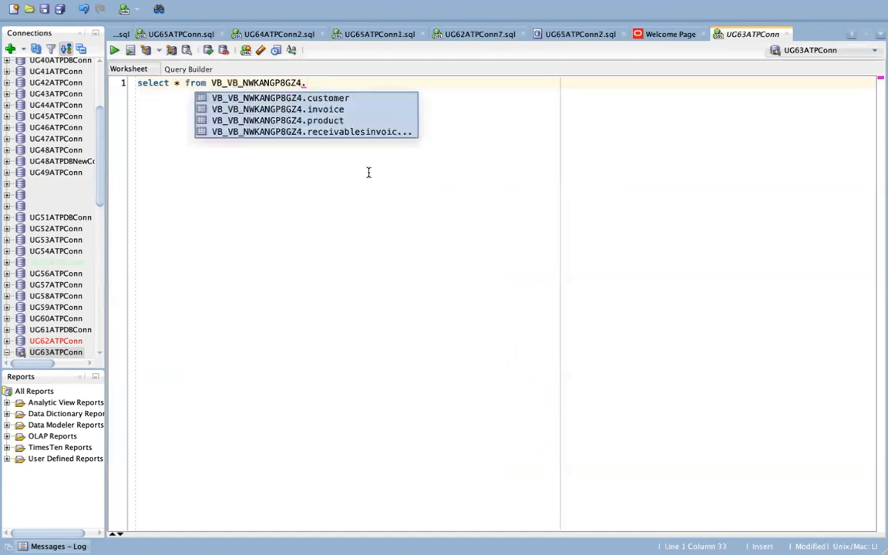
double_click(354, 108)
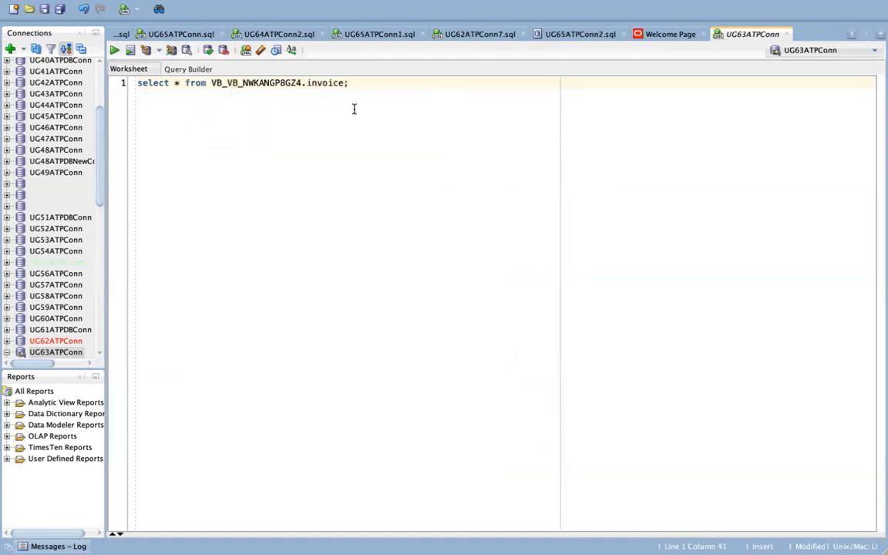
click(115, 49)
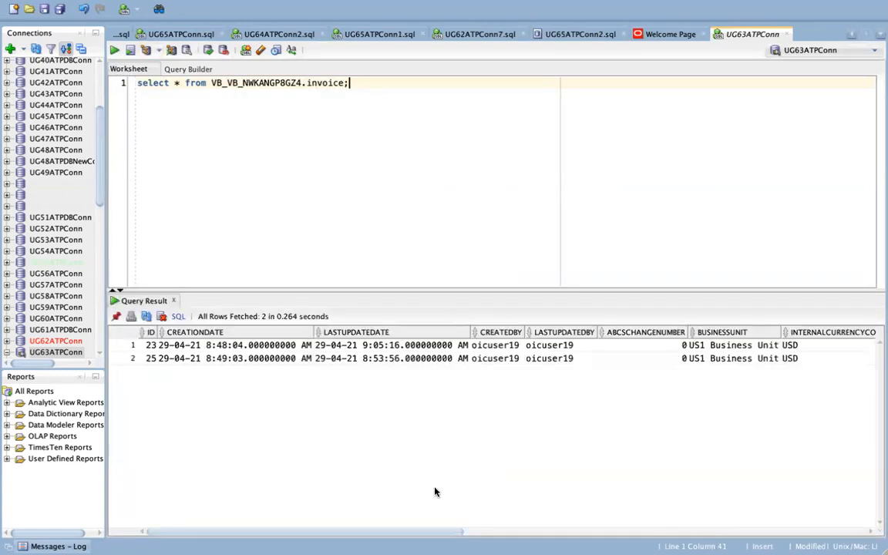
Copy the CREATEDBY value oicuser19 from the query result into the worksheet and add ugoic.user1 on a separate line below it.
mouse_move(415, 536)
mouse_down()
mouse_move(865, 521)
mouse_move(416, 532)
mouse_up()
click(505, 346)
drag(505, 349, 506, 361)
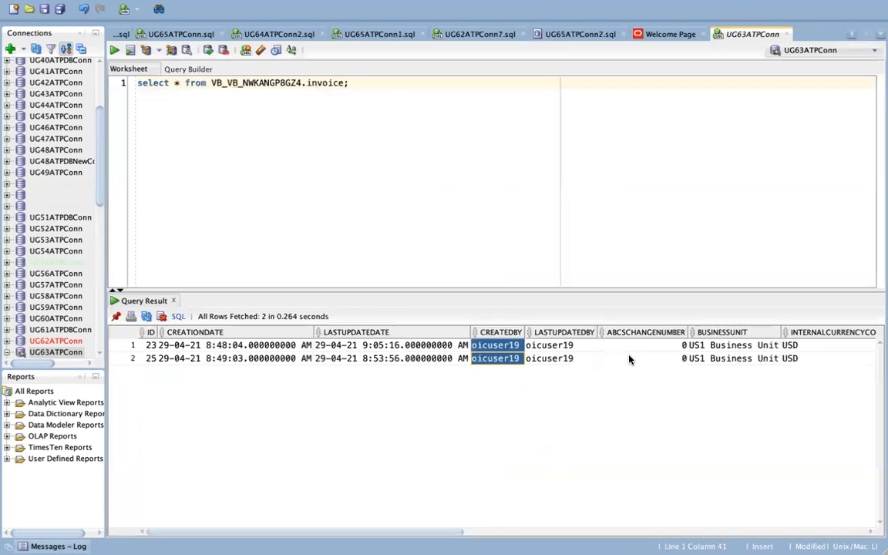
click(512, 347)
click(434, 246)
key(Return)
key(Return)
text(oicuser19)
key(Return)
key(Return)
text(ugoic.user1)
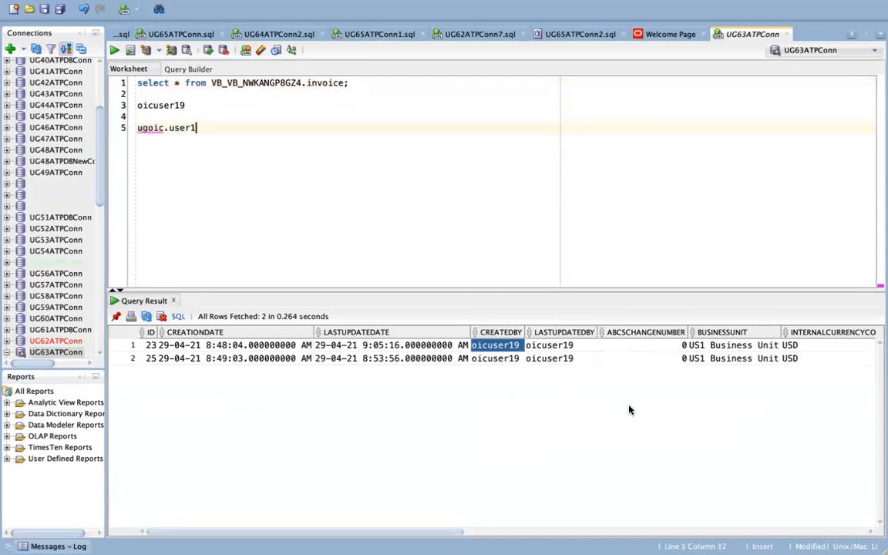
click(631, 346)
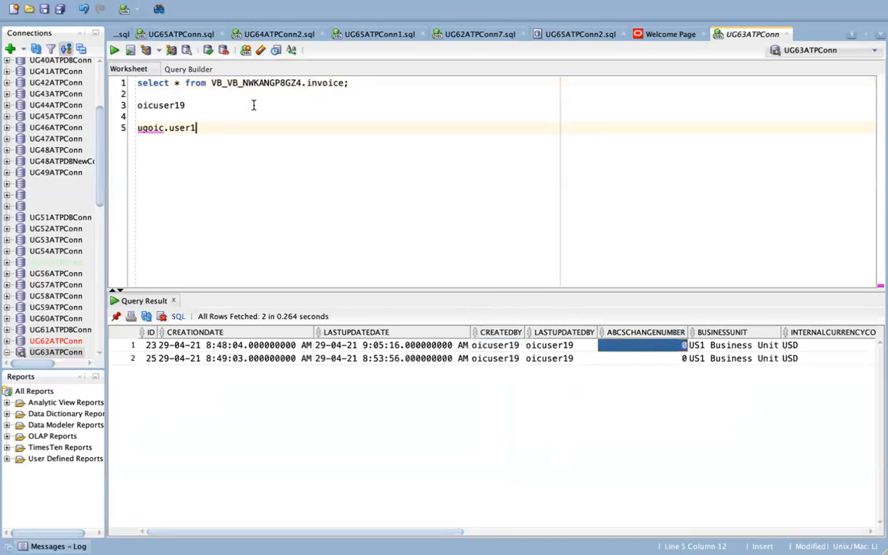
key(super+Tab)
key(super+Tab)
key(super+Tab)
key(super+Tab)
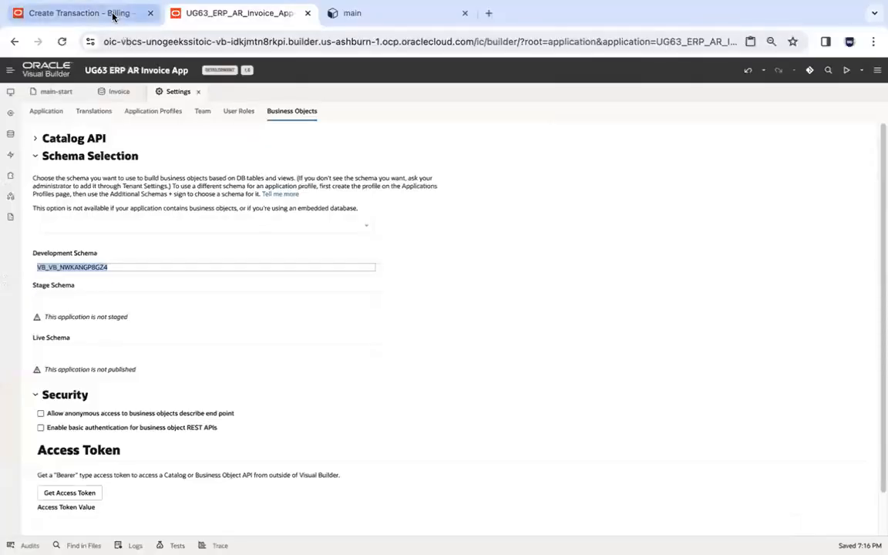
click(350, 22)
key(super+Tab)
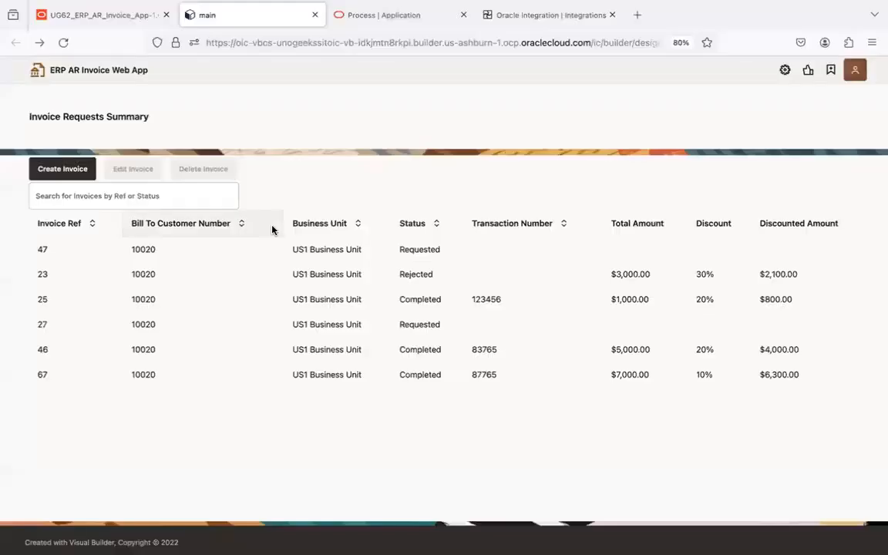
In the SQL Developer worksheet, start an update statement for VB_VB_NWKANGP8GZ4.invoice with a set clause on createdby.
key(super+Tab)
key(Return)
text(update)
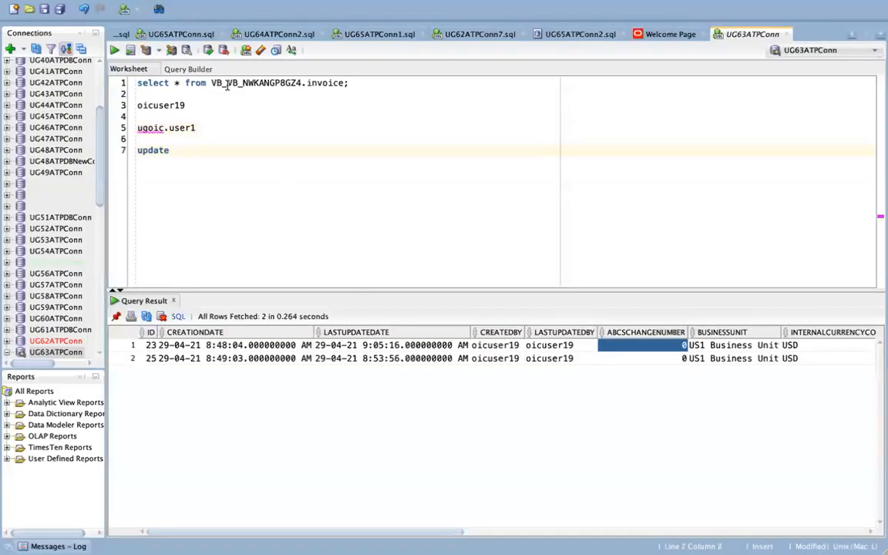
shift+click(341, 84)
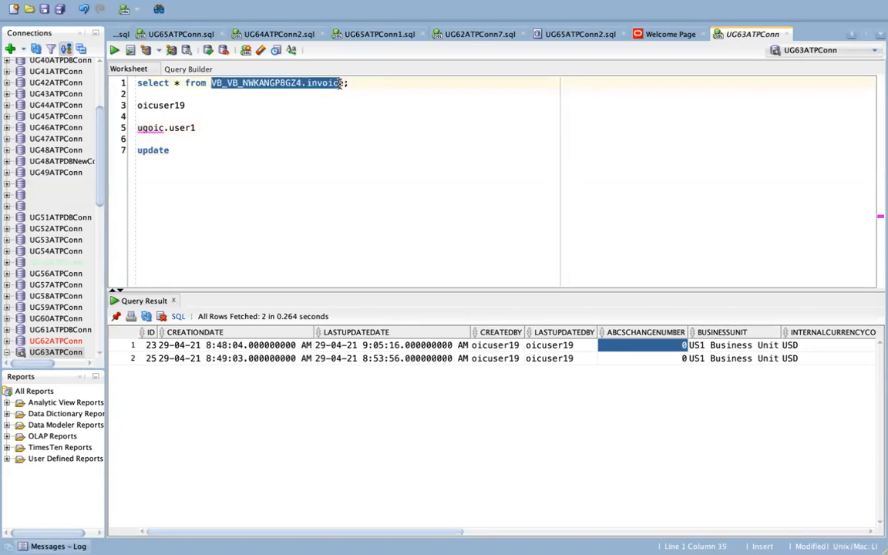
click(301, 142)
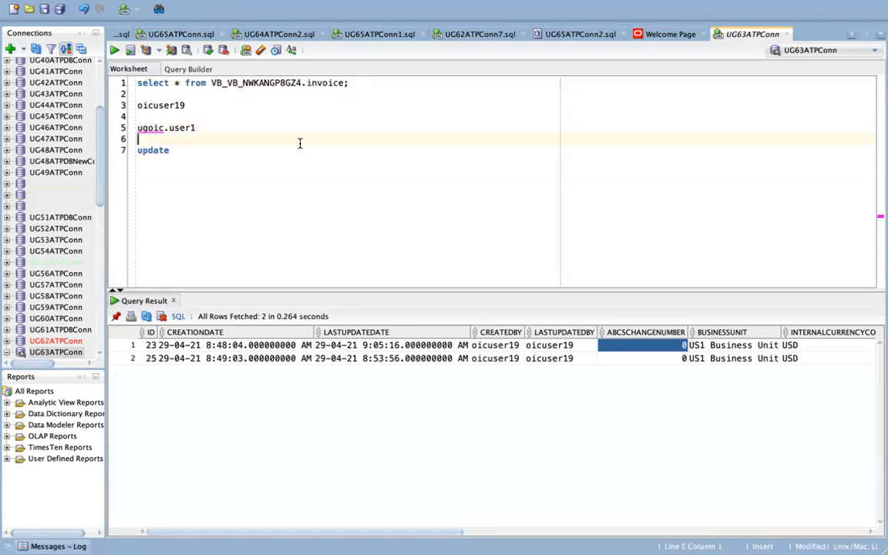
text(VB_VB_NWKANGP8GZ4.invoice)
key(Return)
text(set crete)
key(BackSpace)
key(BackSpace)
key(BackSpace)
text(ated)
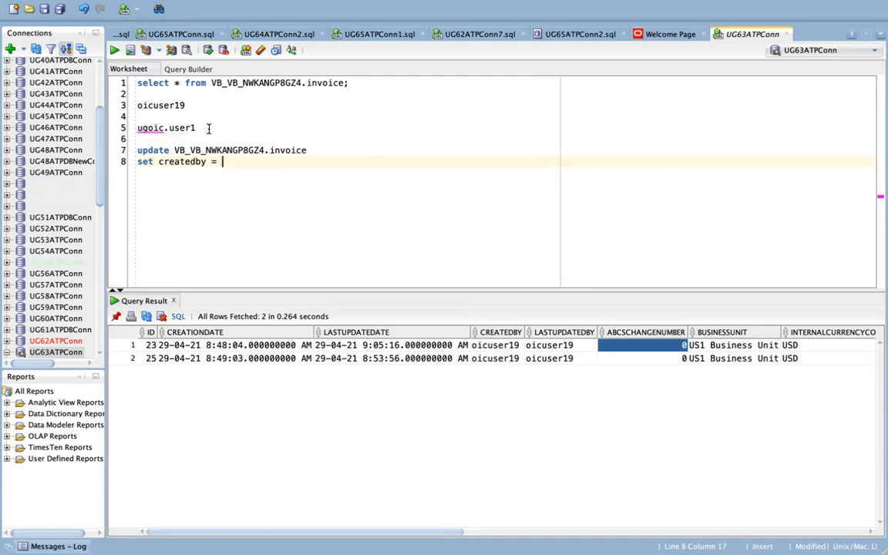
Complete the update statement with createdby = 'ugoic.user1', run it, and commit the change.
drag(209, 129, 137, 128)
key(ctrl+c)
click(249, 159)
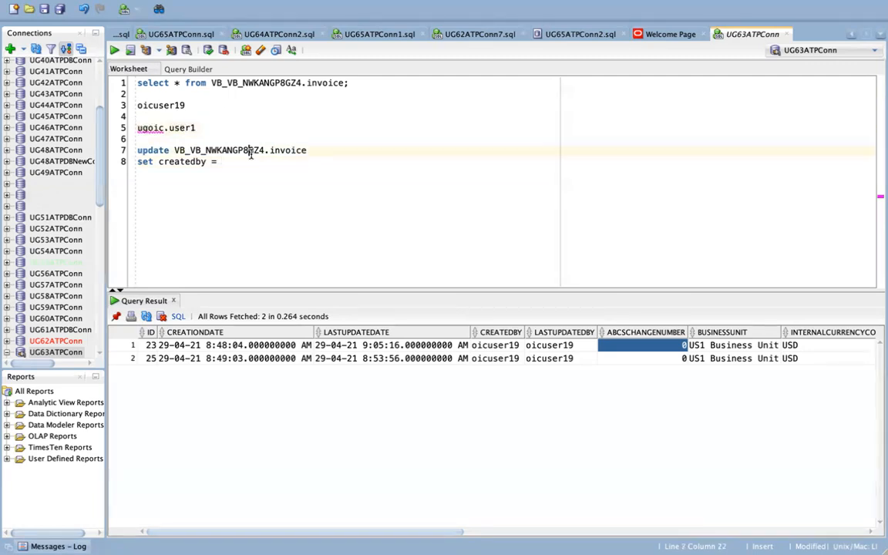
text(')
key(ctrl+v)
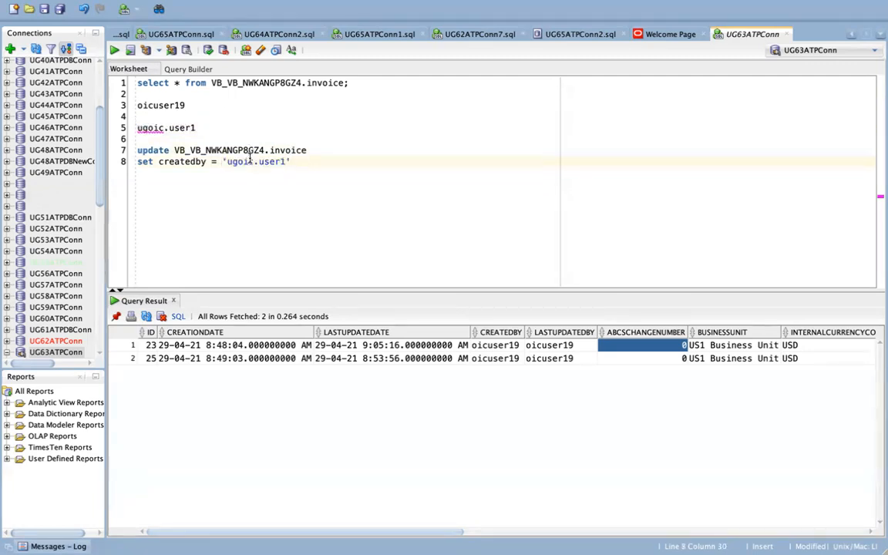
click(209, 129)
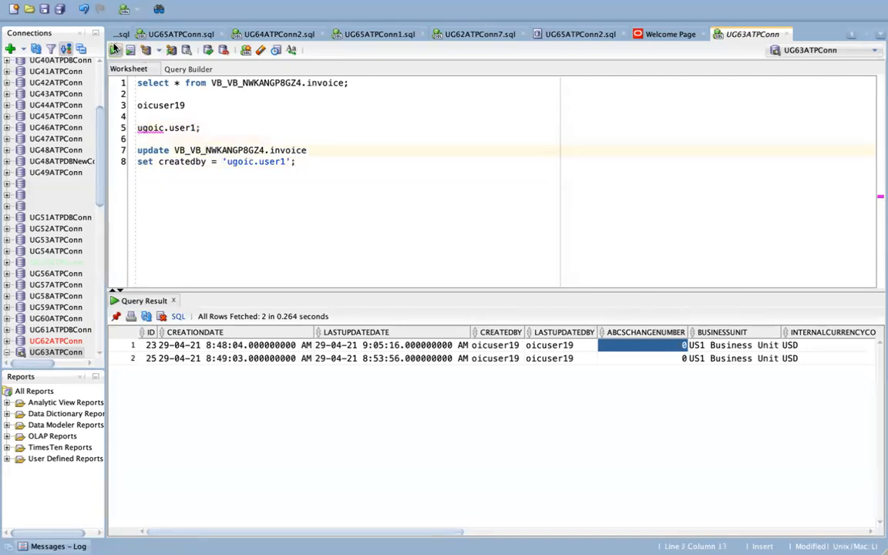
click(292, 163)
key(ctrl+Return)
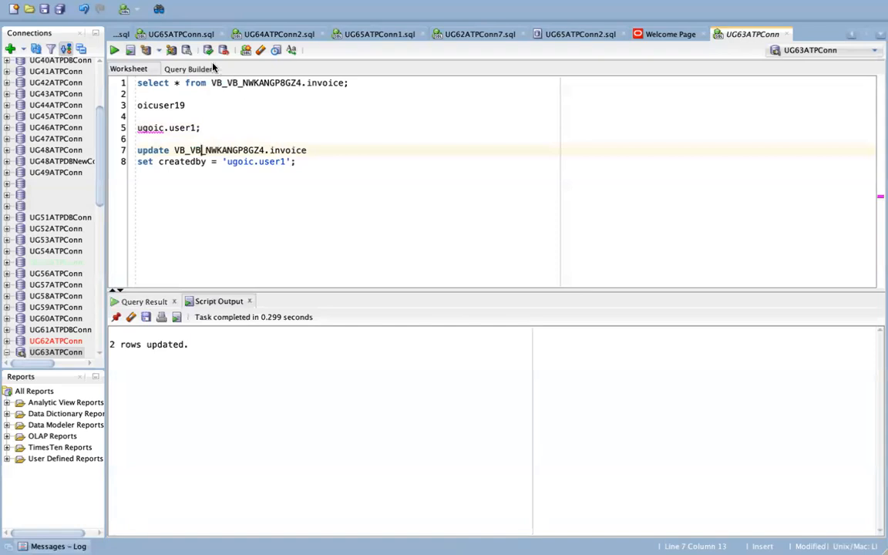
click(246, 49)
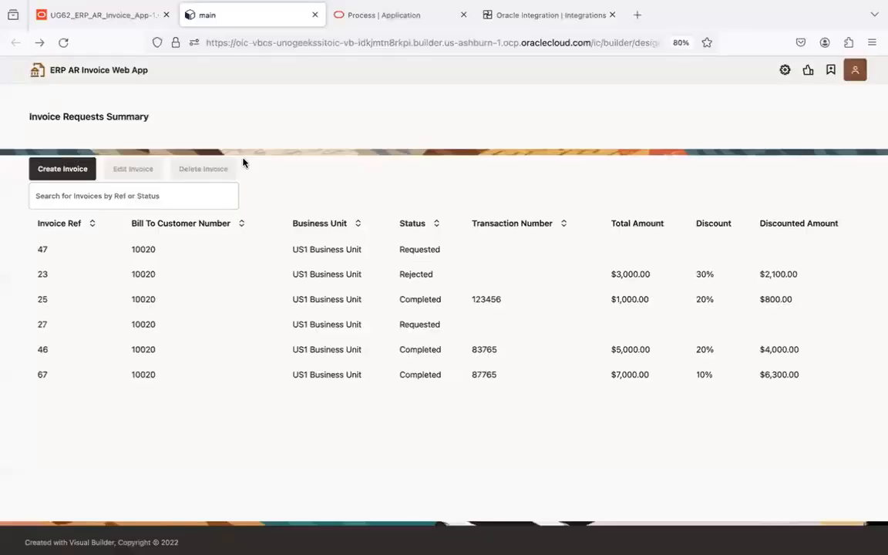
Switch to the browser, reload the UG63 app preview to check the filtered invoice table, and return to the Visual Builder designer.
key(super+Tab)
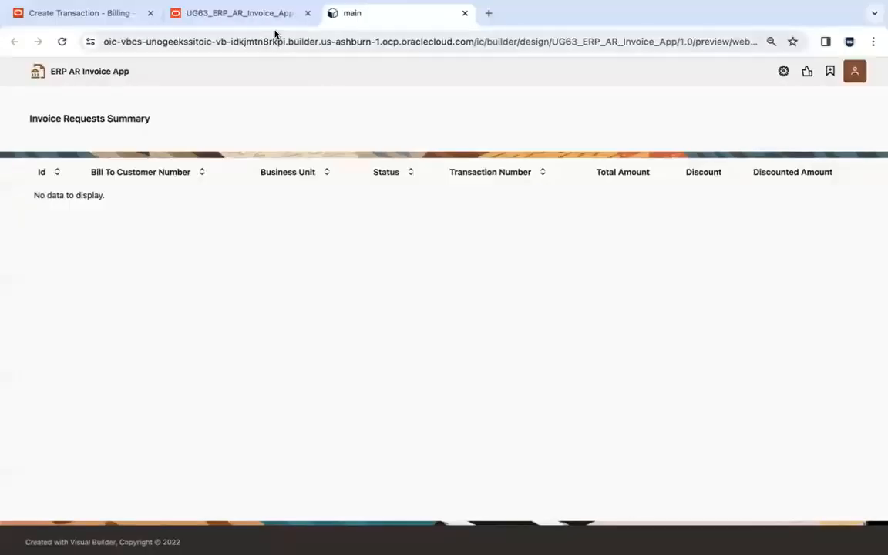
click(247, 13)
click(382, 20)
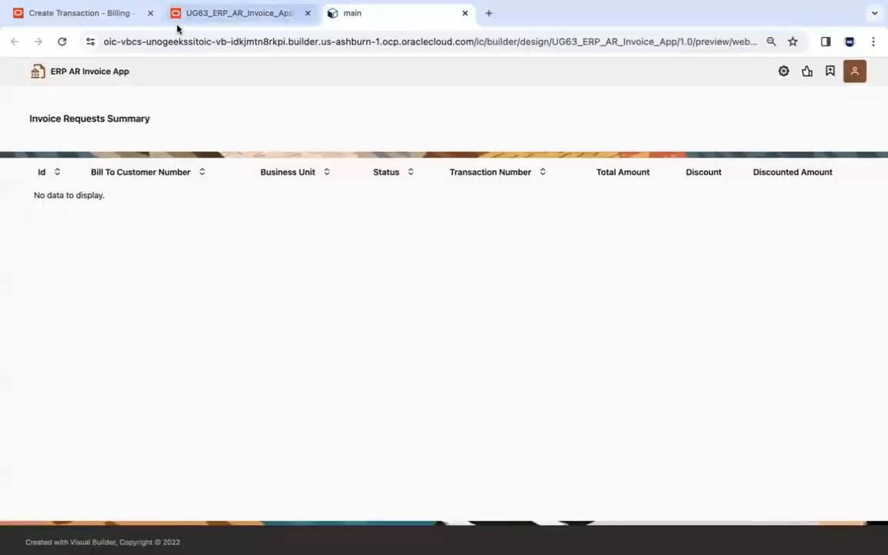
click(62, 42)
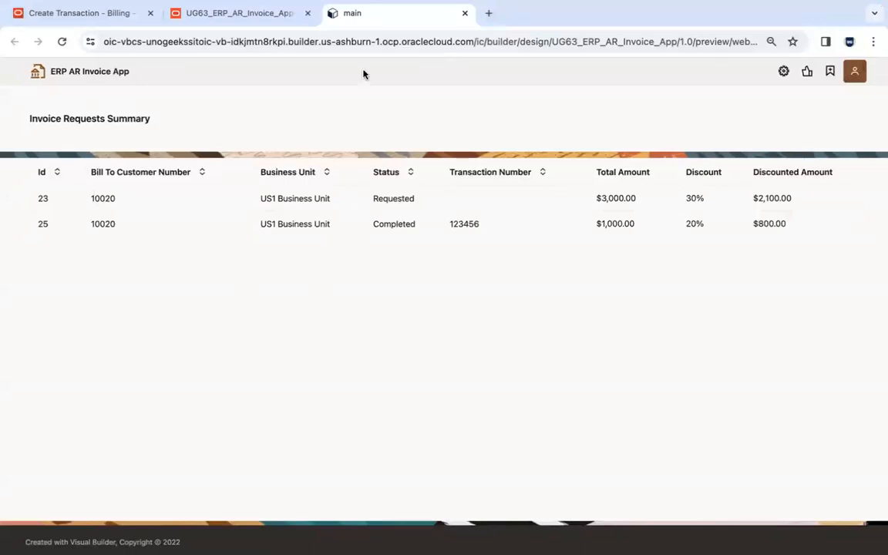
click(266, 17)
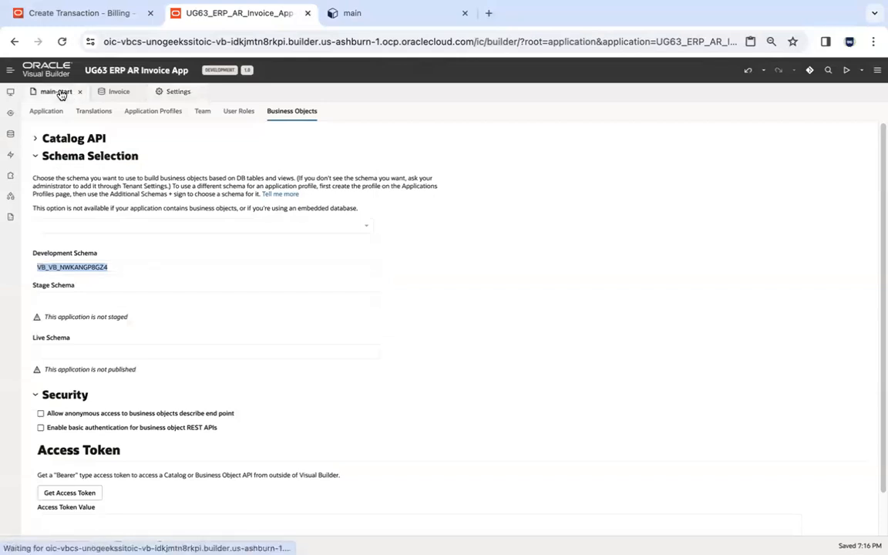
Close the open main-start, Invoice and Settings editors, reopen the main-start page from erparinvoicewebapp, and collapse the web apps navigator.
click(60, 91)
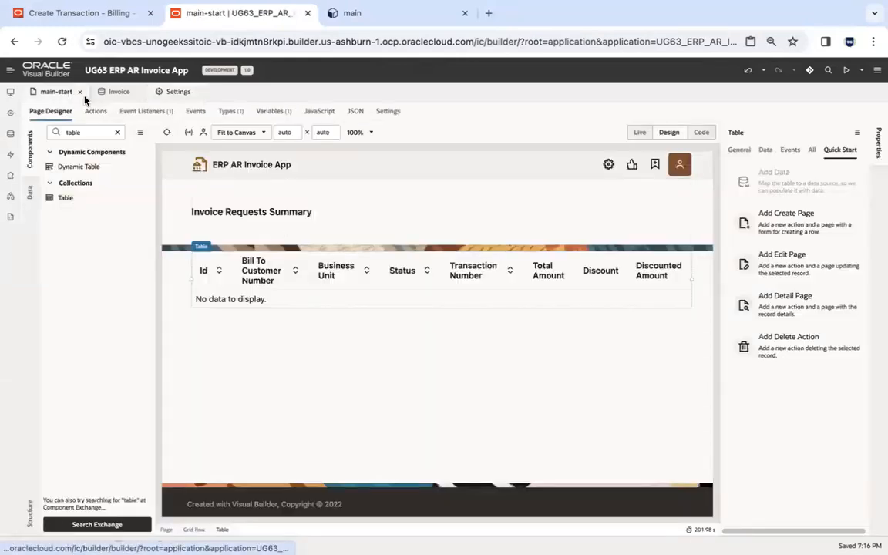
click(79, 92)
click(72, 93)
click(72, 93)
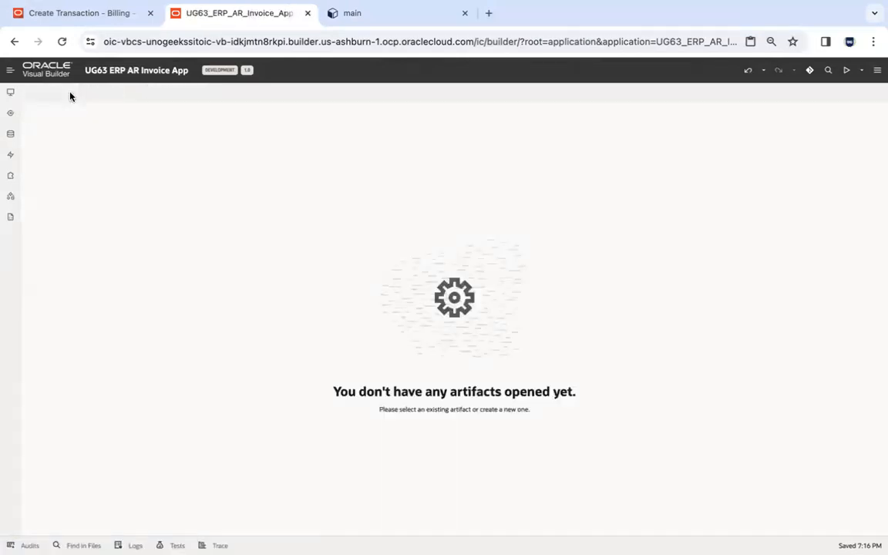
click(10, 92)
click(77, 170)
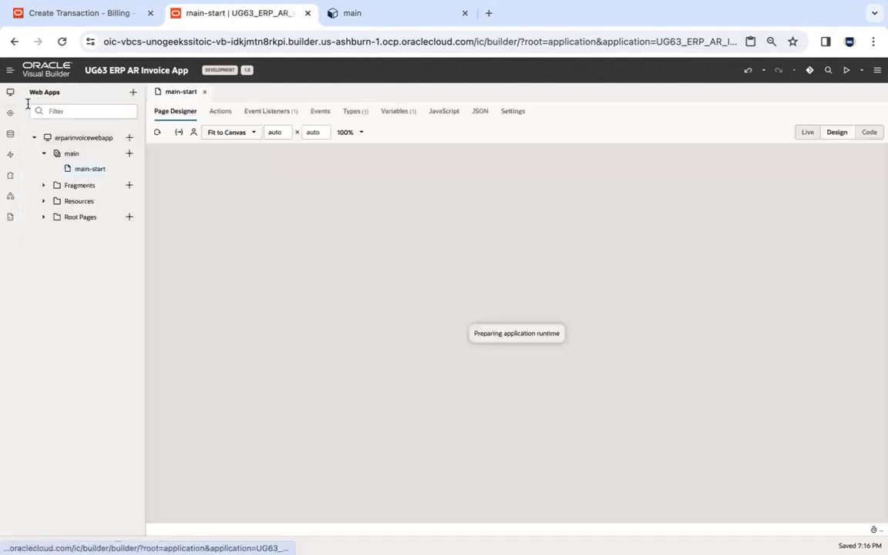
click(10, 92)
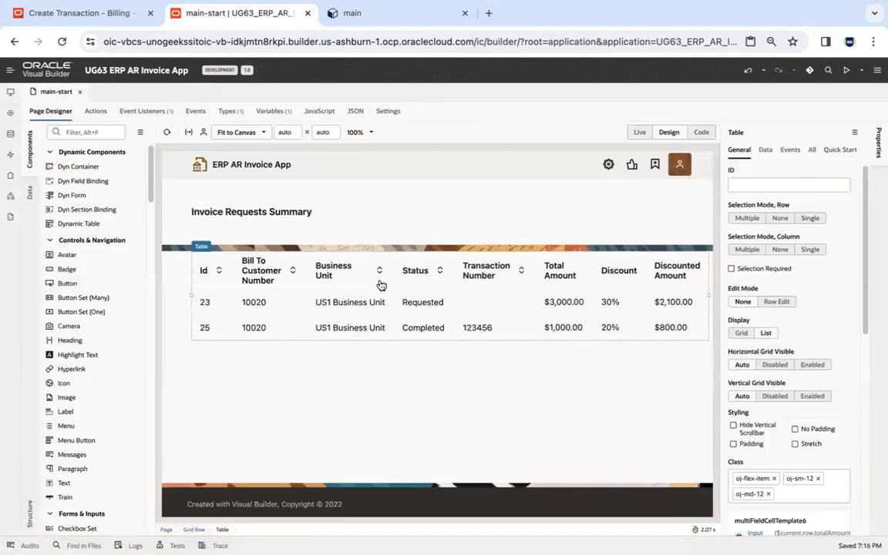
Set the header text of the summary table's Id column to "Invoice Ref" and preview the app.
click(765, 149)
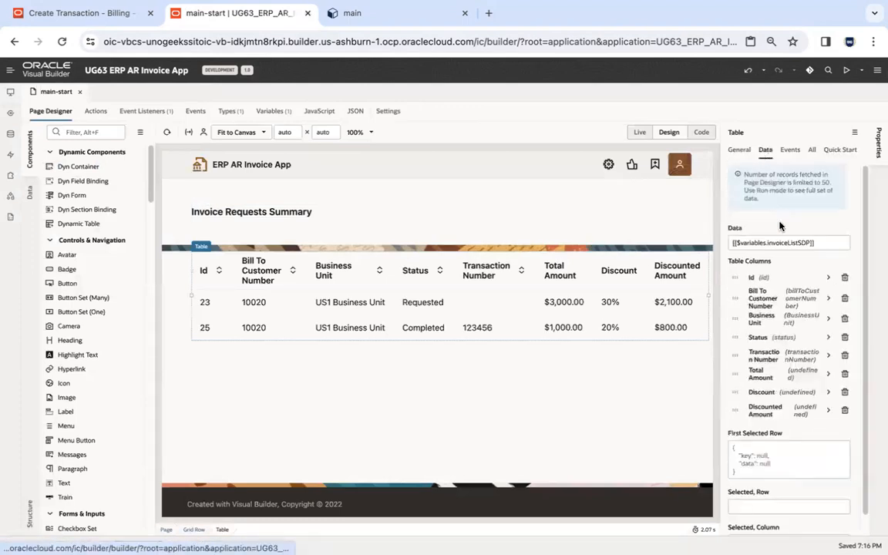
click(829, 277)
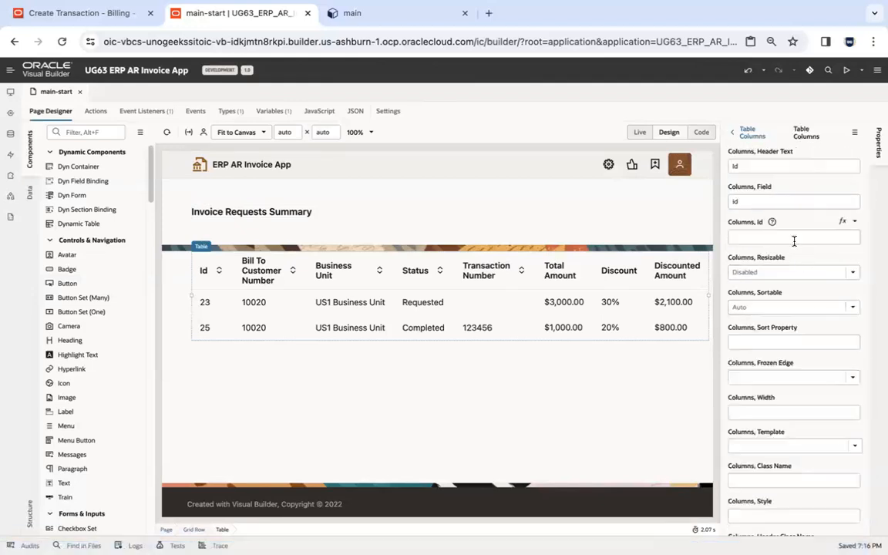
click(766, 165)
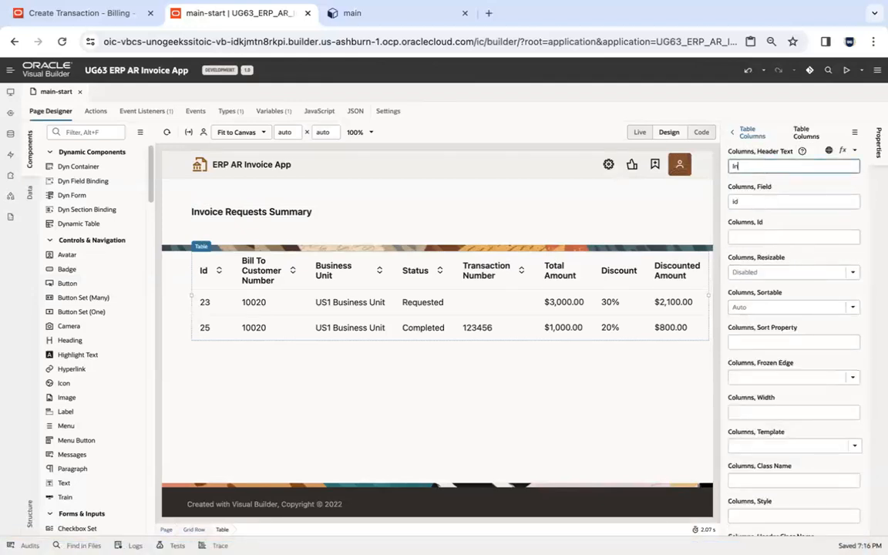
click(516, 303)
click(846, 71)
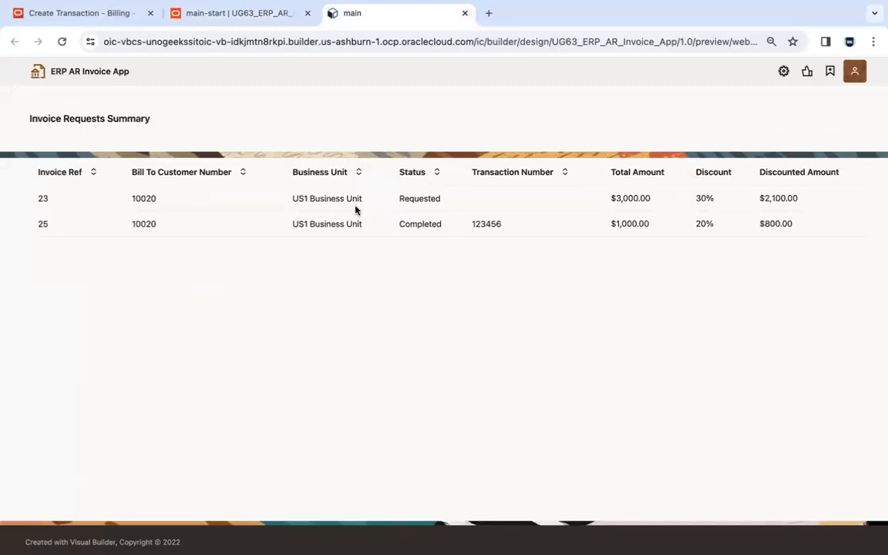
Return to the designer, view the Invoice business object's data rows, and compare them with the previewed summary table.
click(245, 14)
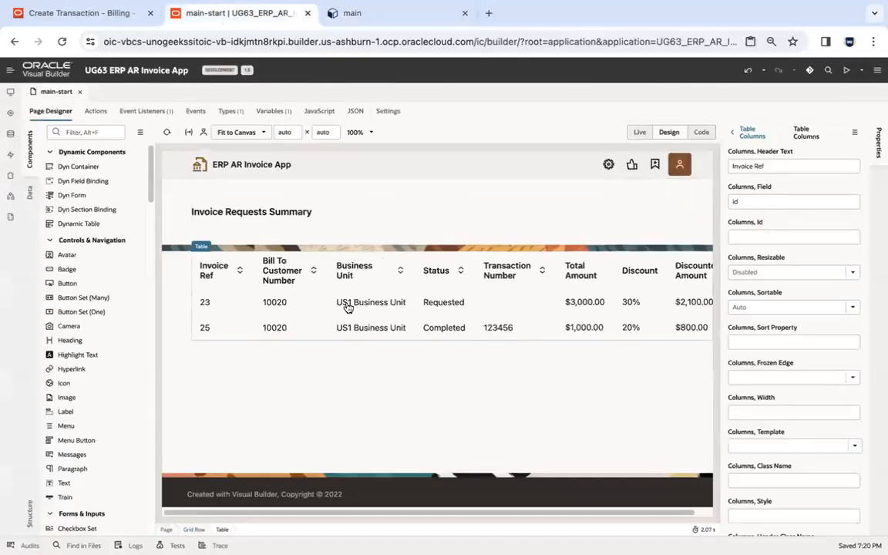
click(9, 120)
click(58, 180)
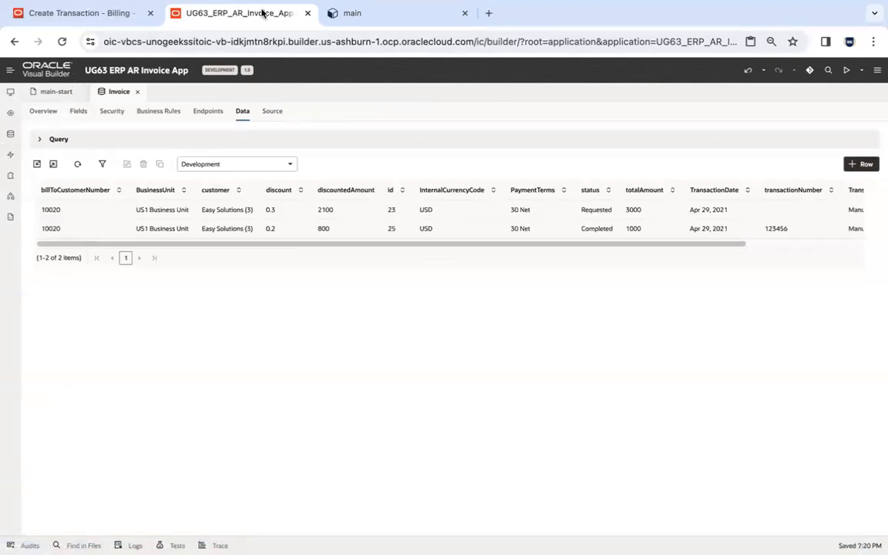
click(332, 13)
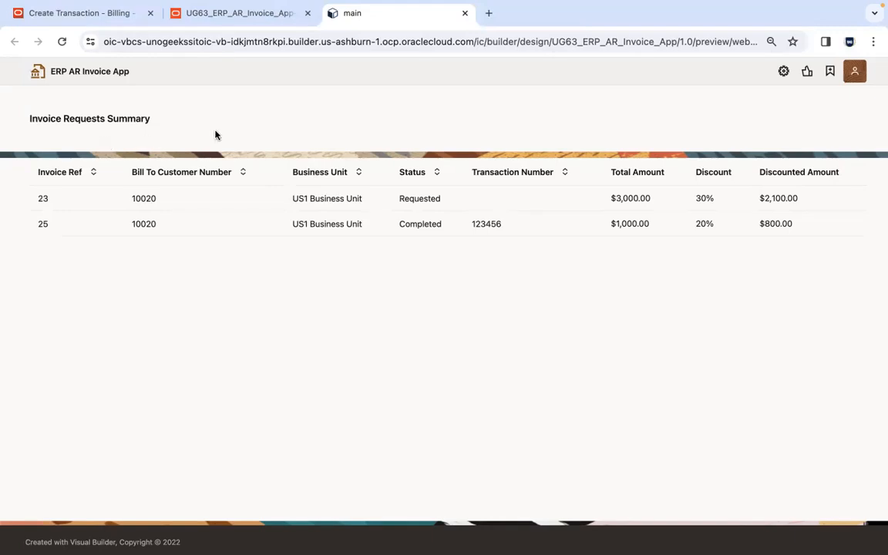
Return to the main-start page designer and go back from the Invoice Ref column's properties to the table's column list.
click(240, 13)
click(53, 92)
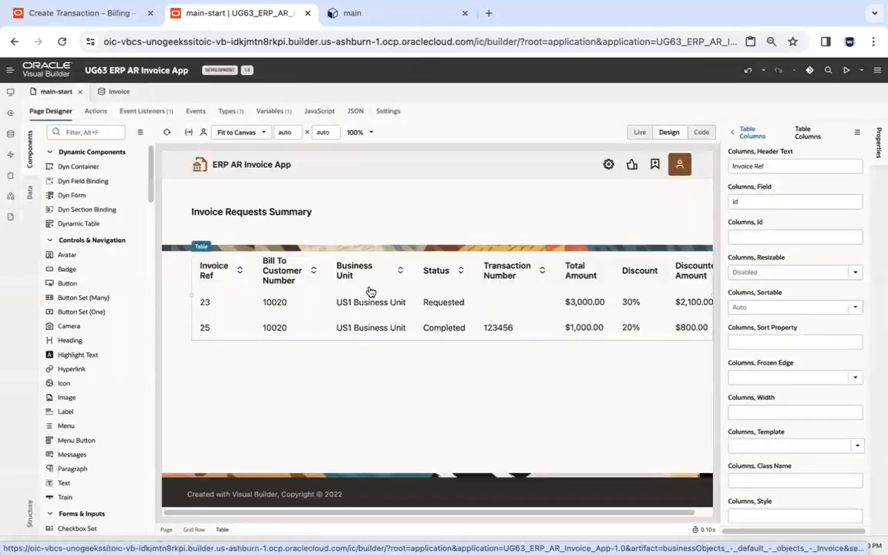
click(733, 132)
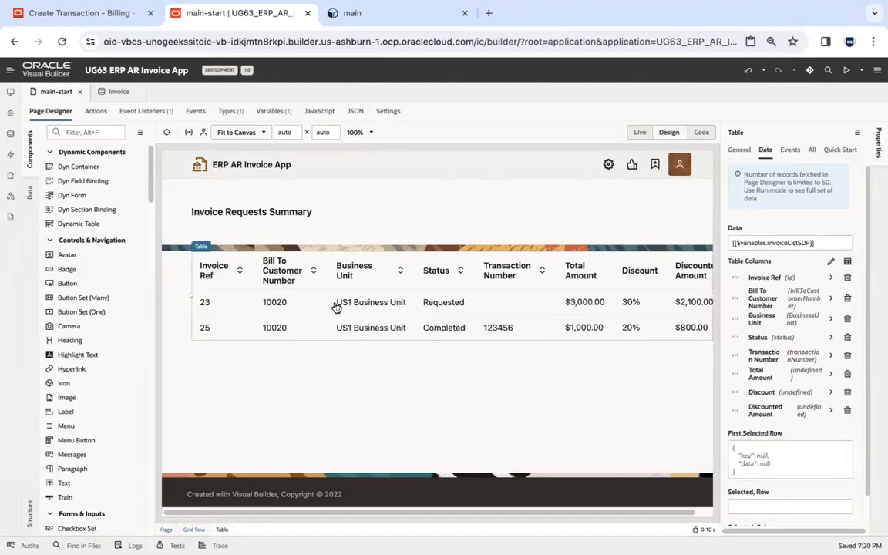
Switch to the UG62 reference app's preview to examine its Invoice Requests Summary page, and compare it with the UG63 preview.
key(super+Tab)
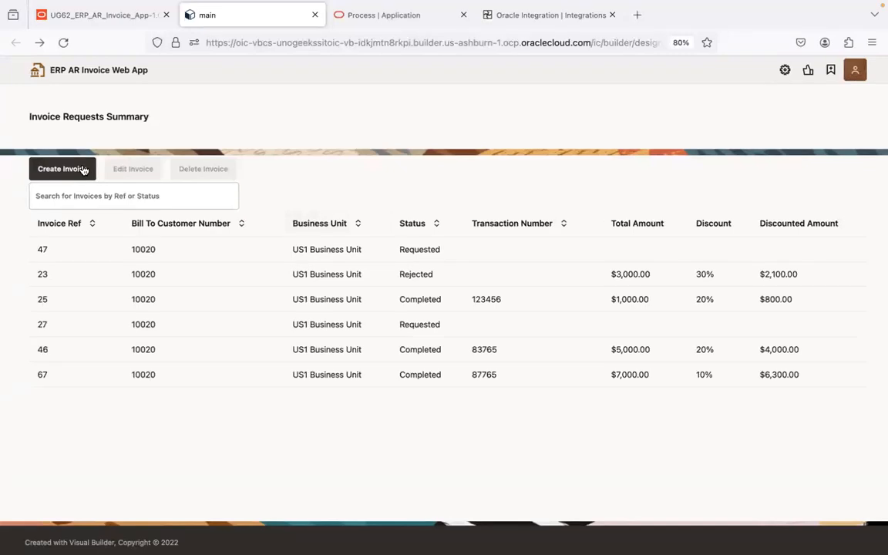
key(ctrl+Right)
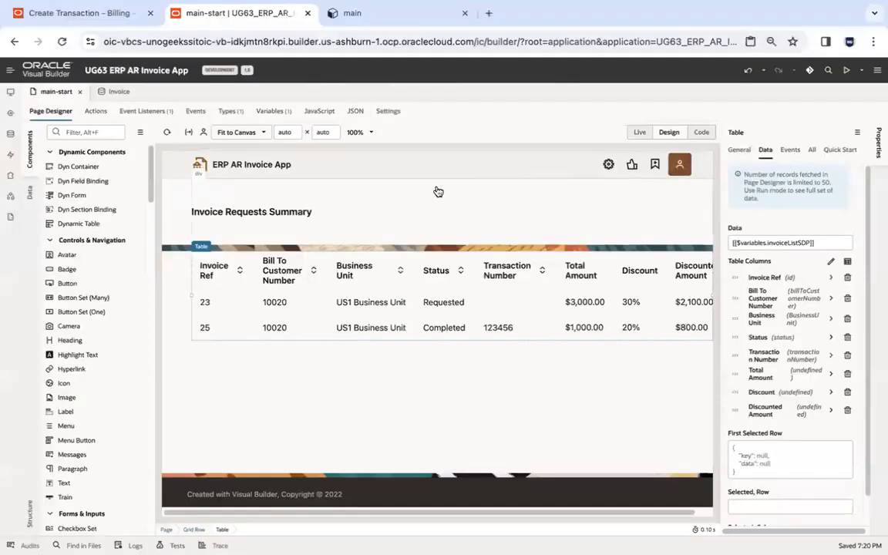
click(409, 372)
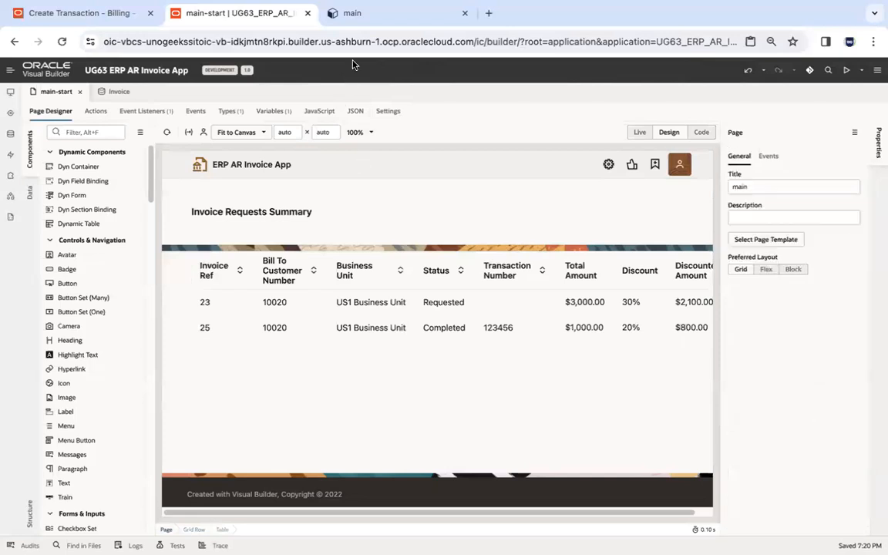
click(351, 17)
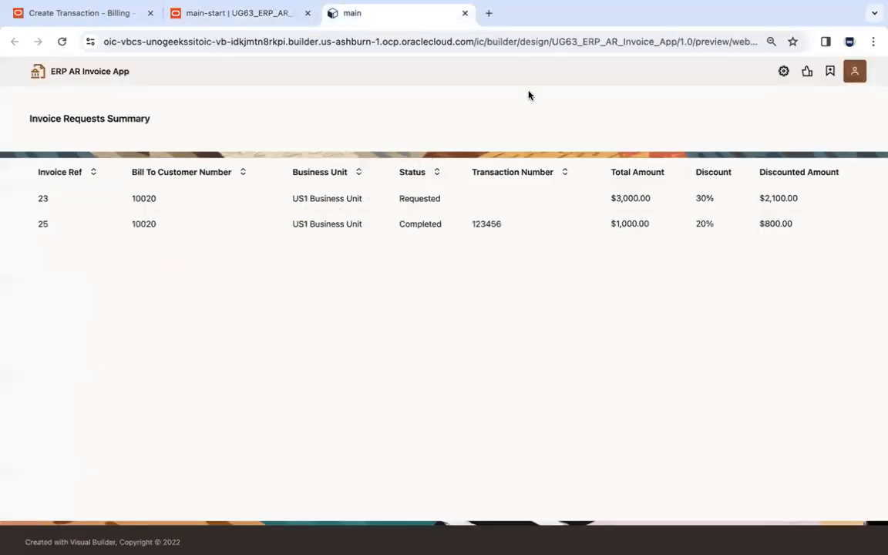